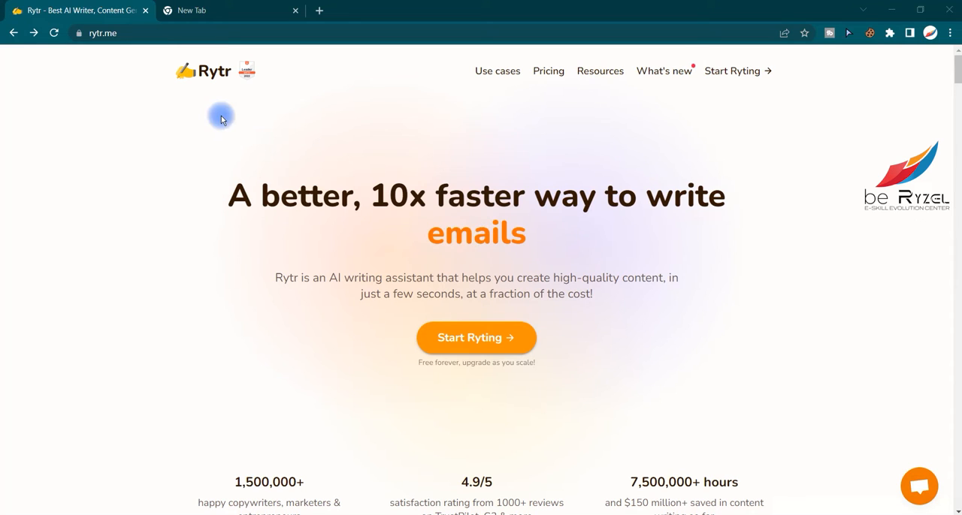
left_click(136, 31)
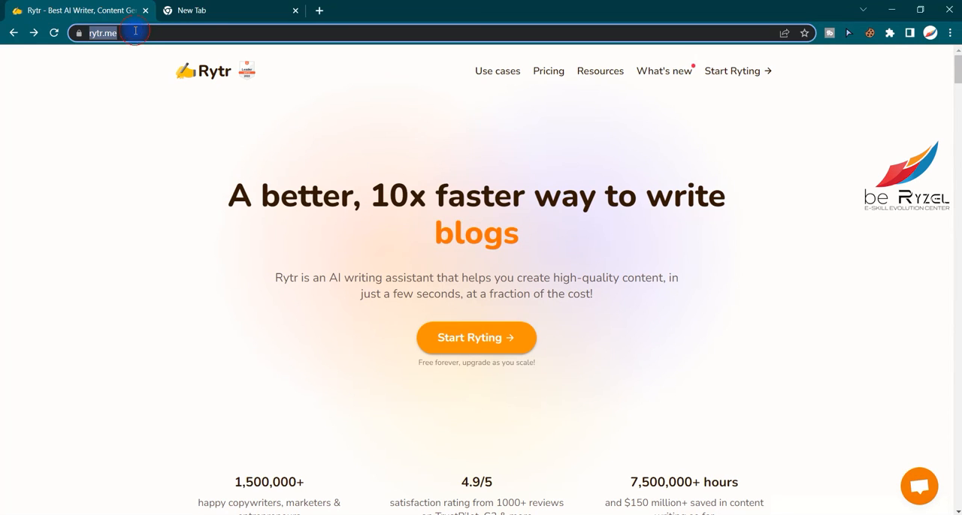
left_click_drag(150, 33, 84, 33)
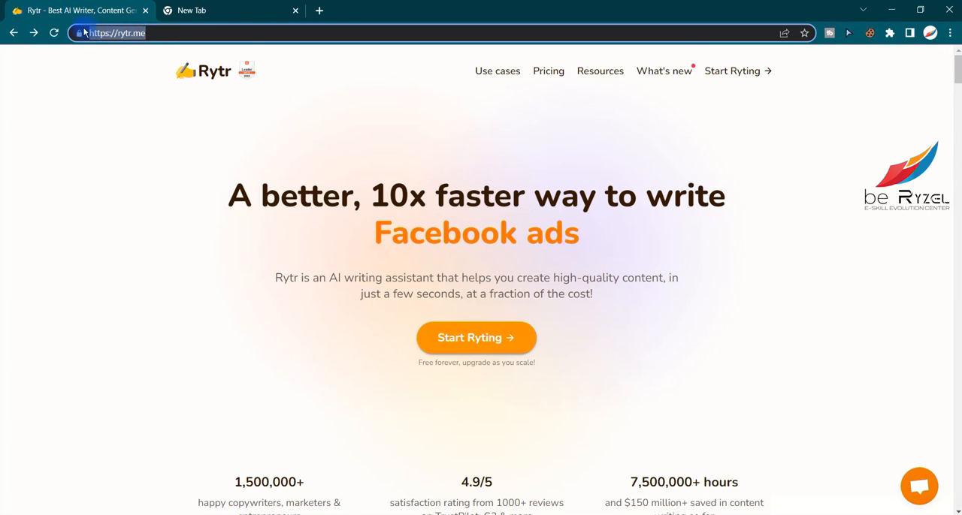
left_click(216, 34)
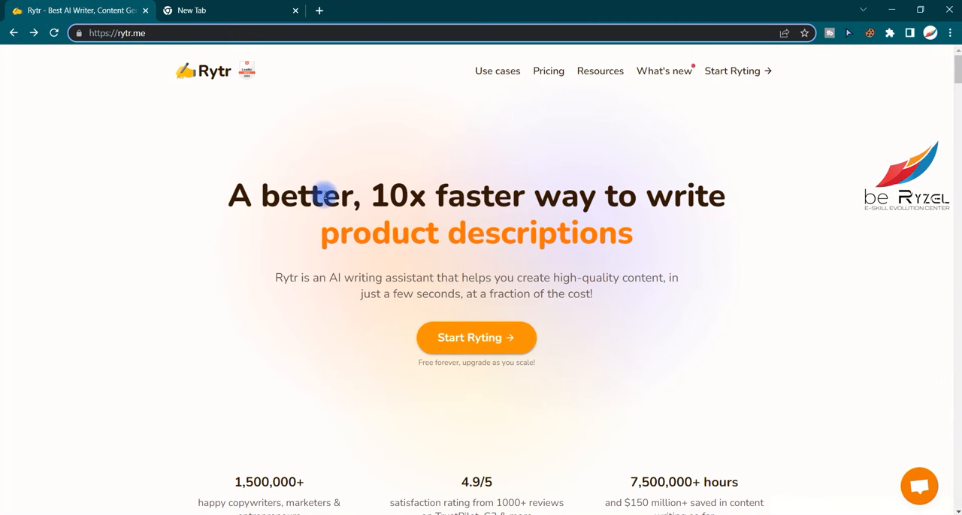
left_click_drag(225, 197, 732, 200)
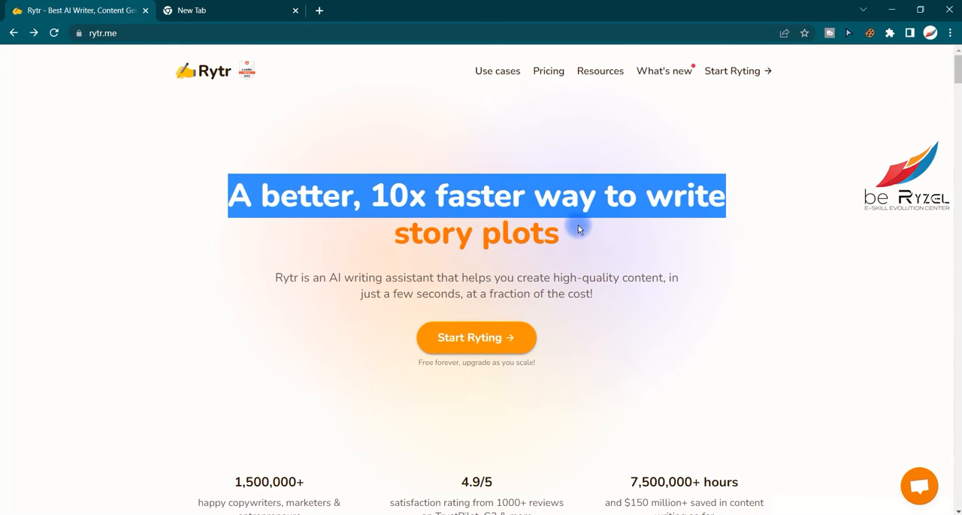
left_click(543, 226)
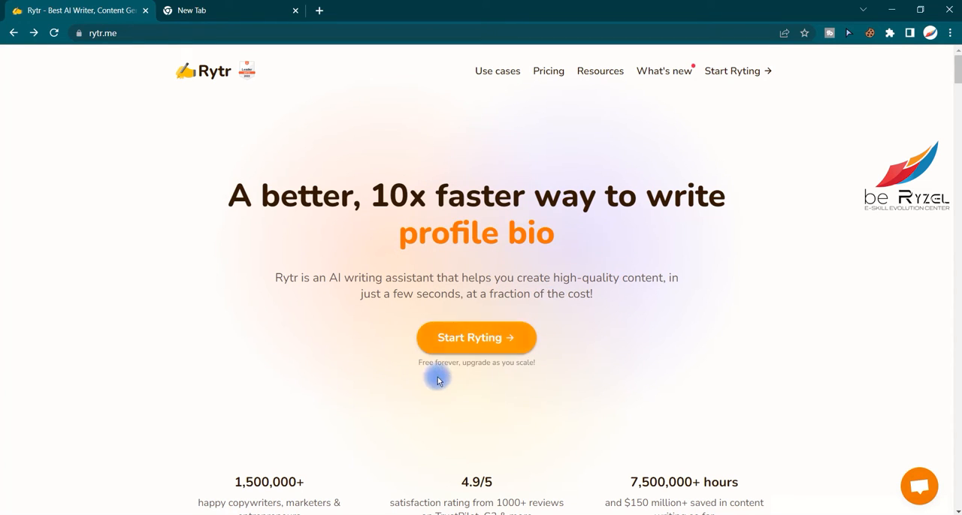
- Start Ryting, sign in with the Google account and dismiss the welcome notification
left_click(502, 335)
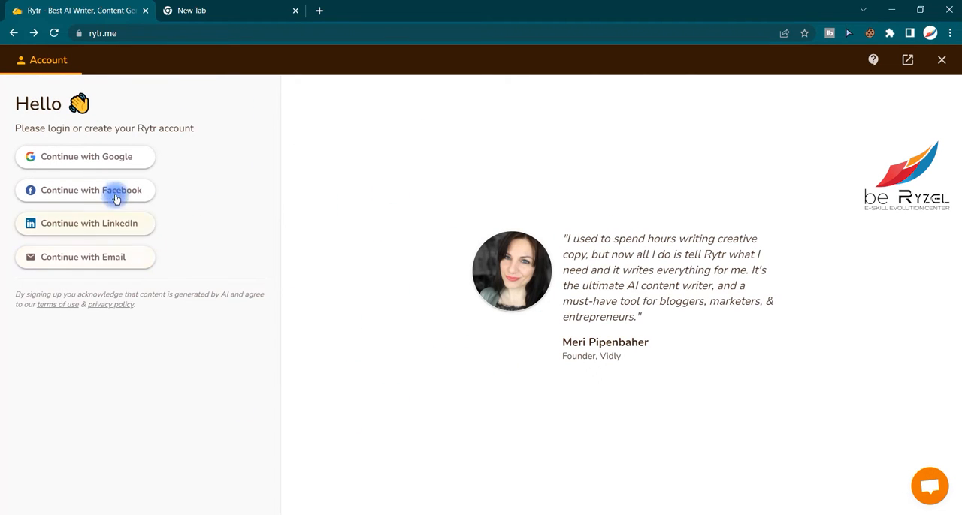
left_click(116, 164)
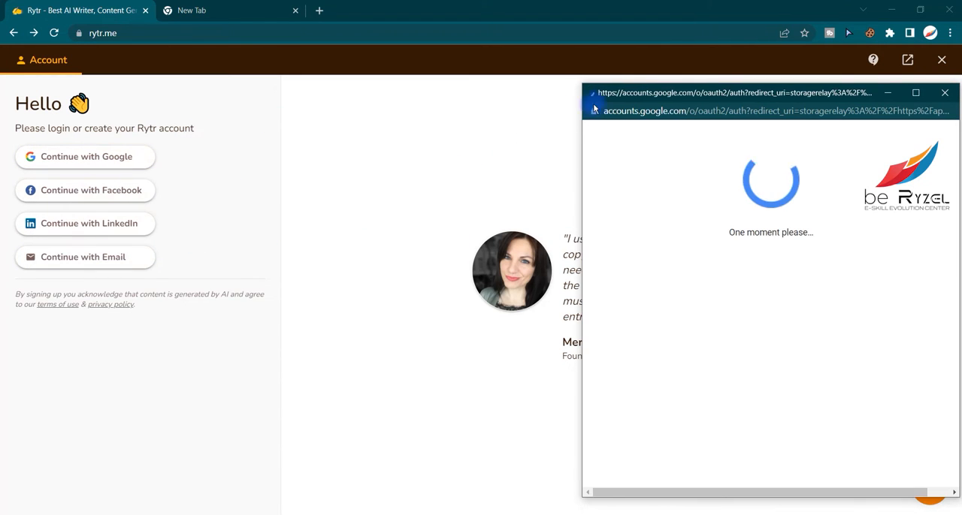
left_click_drag(657, 93, 490, 79)
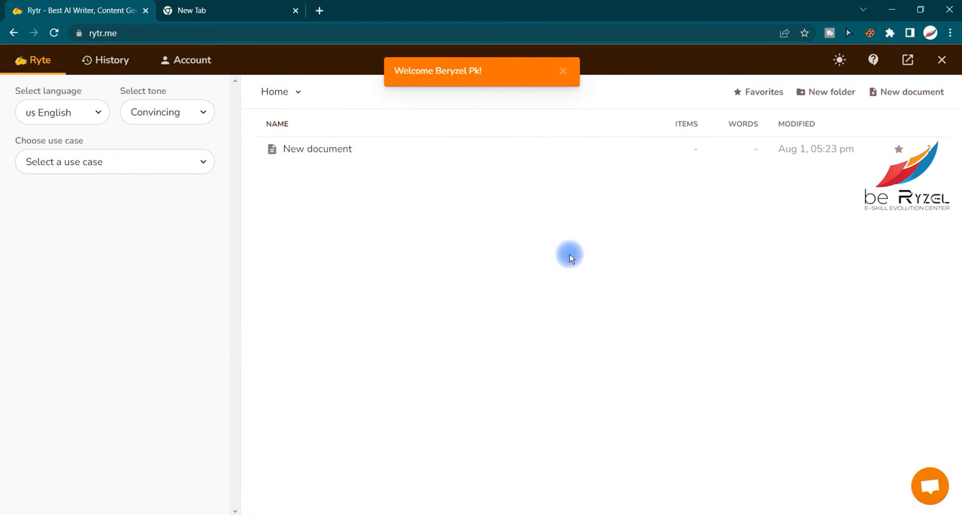
left_click(562, 71)
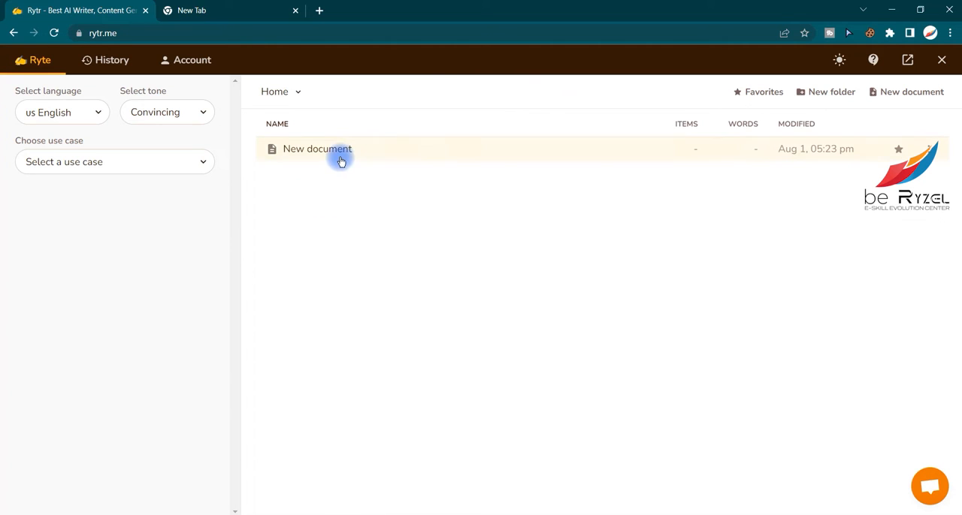
- Delete the existing document named New document from the Home folder
left_click(929, 149)
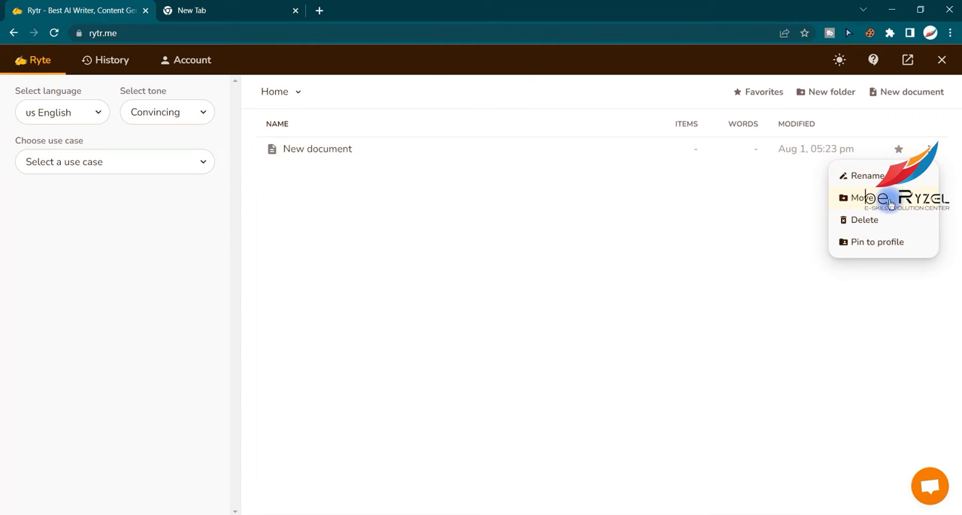
left_click(871, 217)
left_click(466, 177)
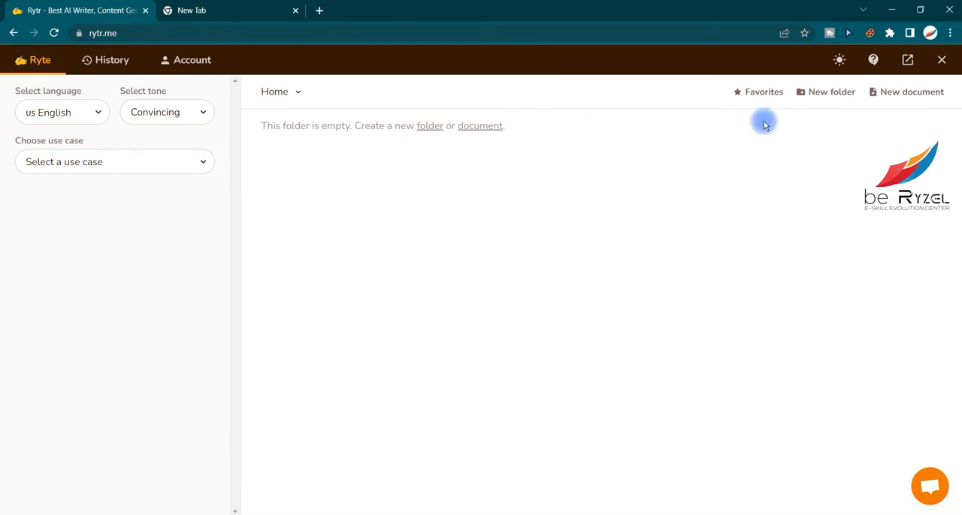
- Create a new document named "Test Rytr.me" in the Home folder
left_click(894, 101)
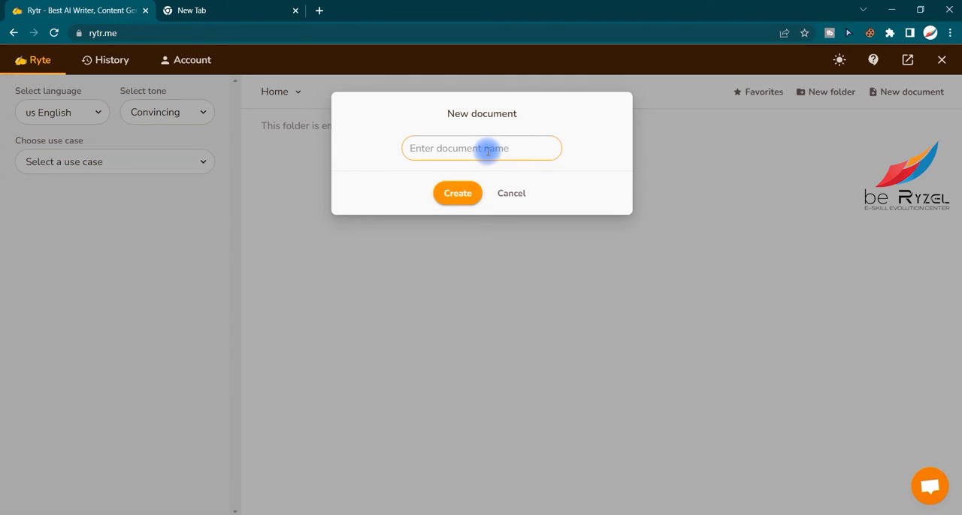
type("Test Rytr.me")
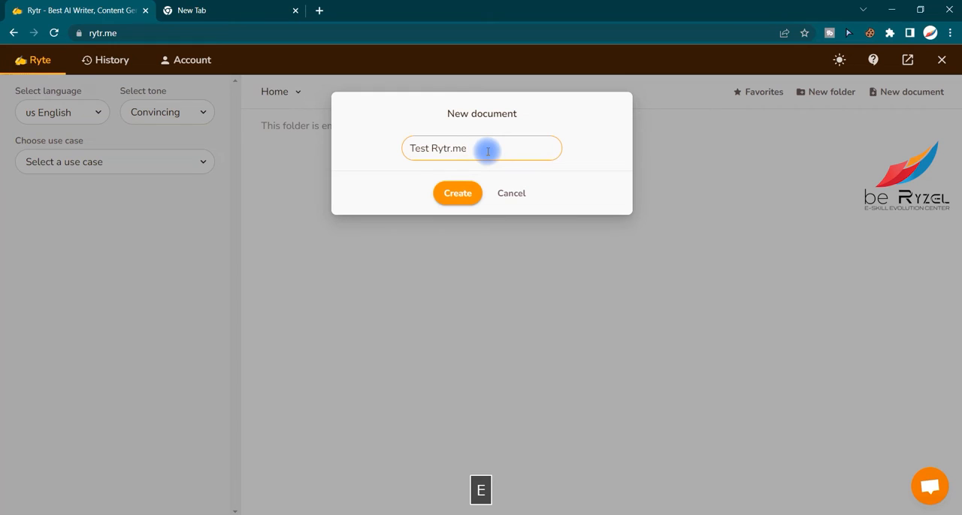
left_click(455, 189)
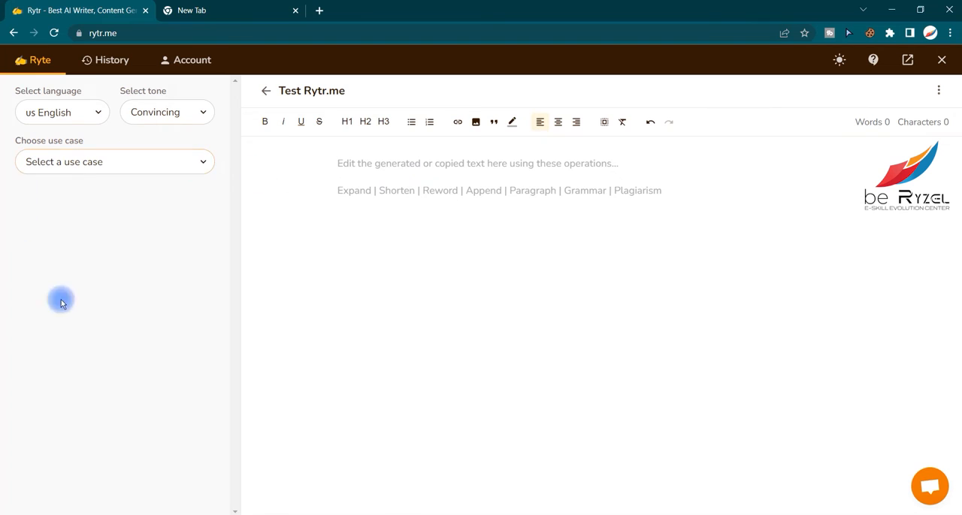
left_click(302, 198)
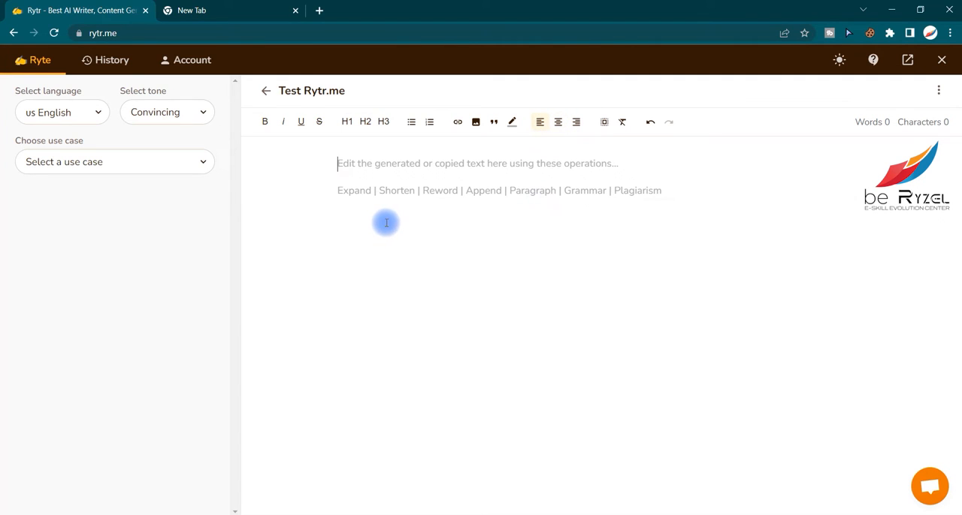
left_click(67, 114)
scroll(76, 277, "down", 2)
scroll(76, 282, "up", 1)
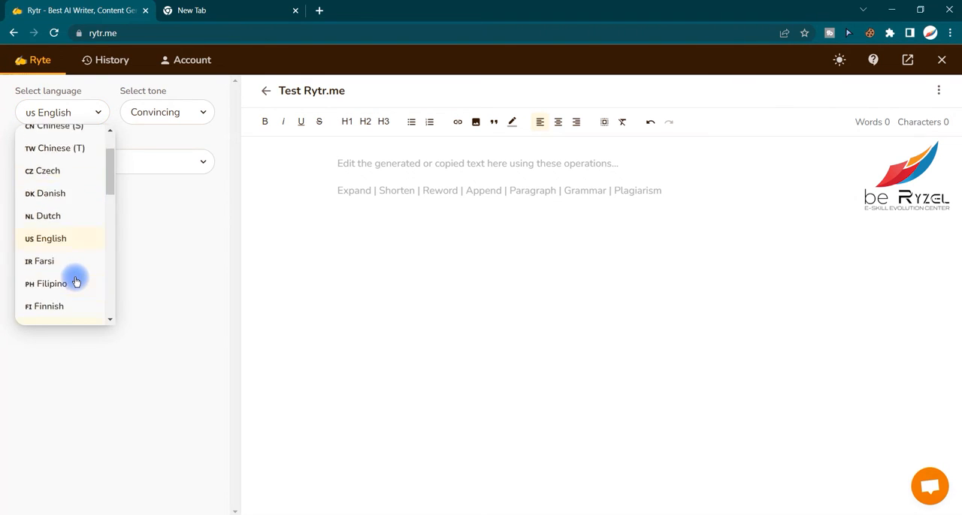
scroll(75, 279, "up", 2)
left_click(163, 207)
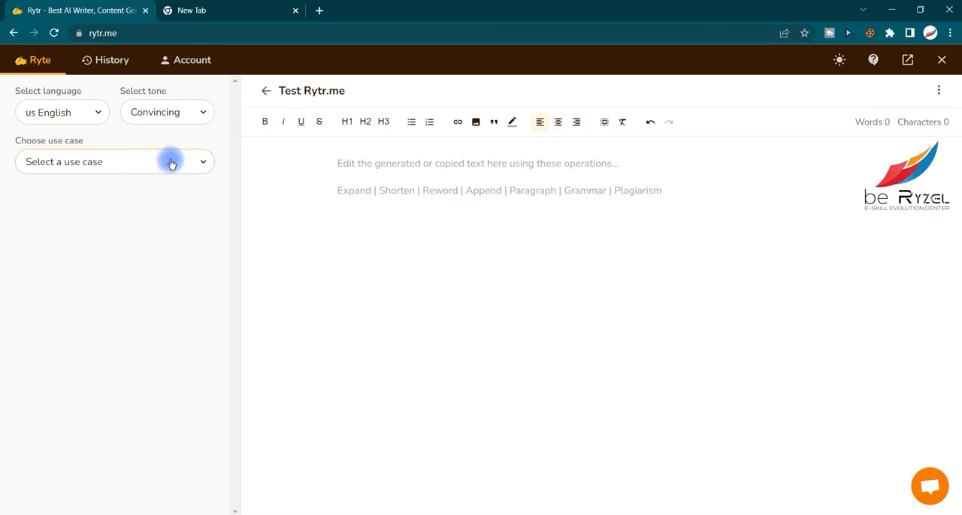
- Set the writing tone to Joyful
left_click(164, 111)
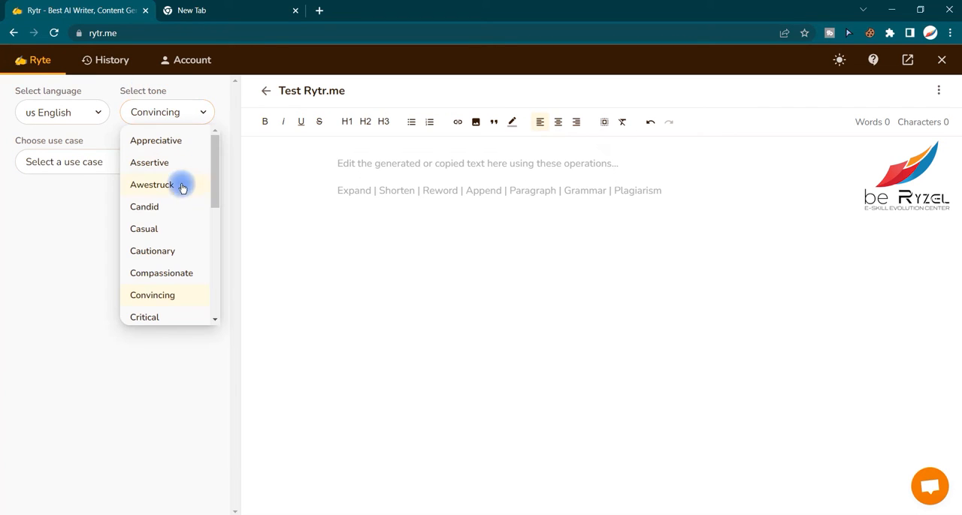
left_click_drag(215, 188, 215, 196)
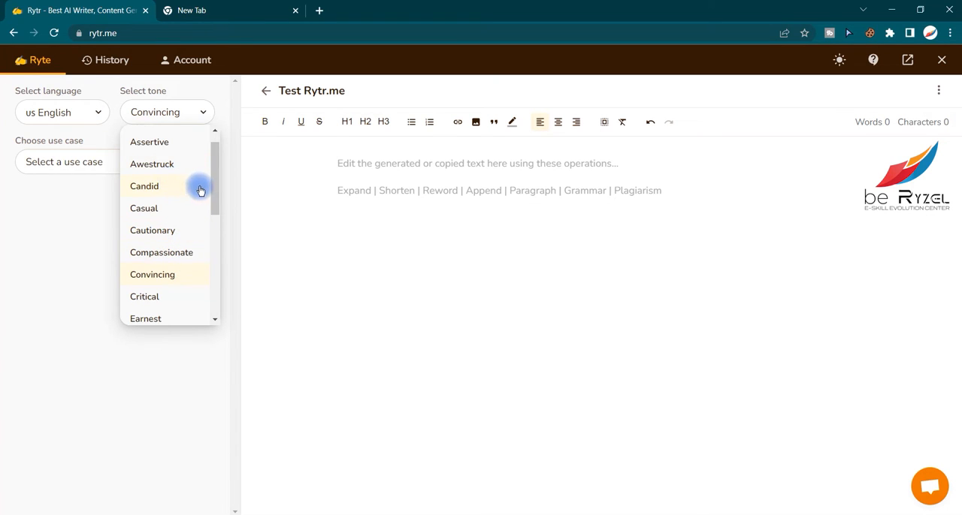
left_click_drag(214, 188, 214, 251)
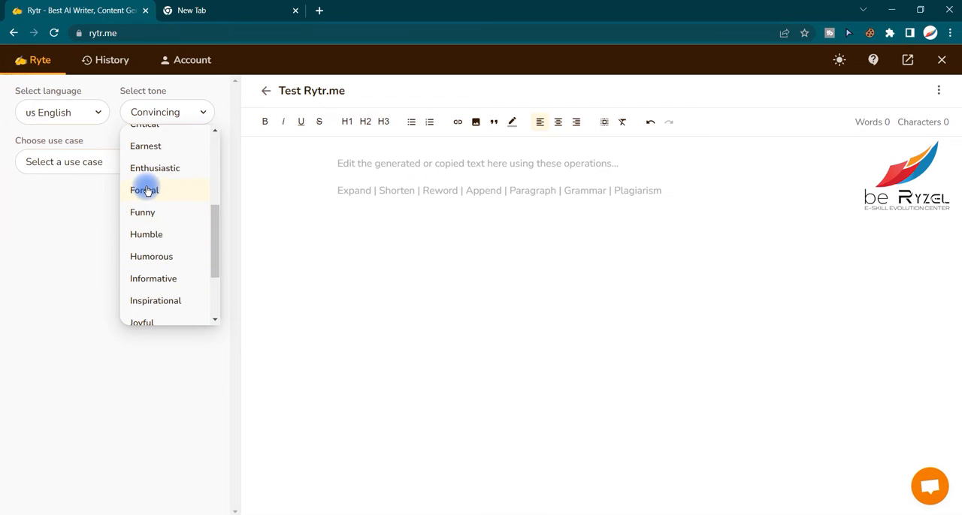
scroll(160, 265, "down", 1)
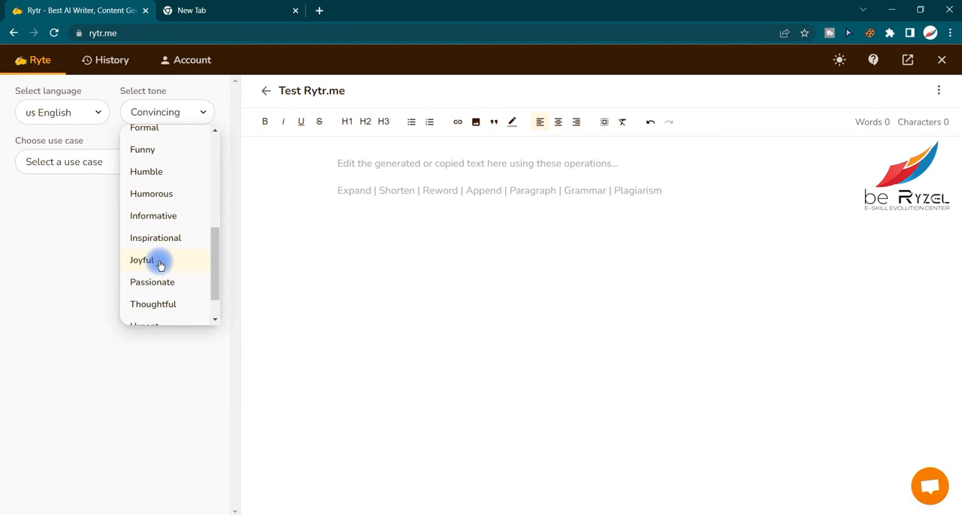
left_click(160, 264)
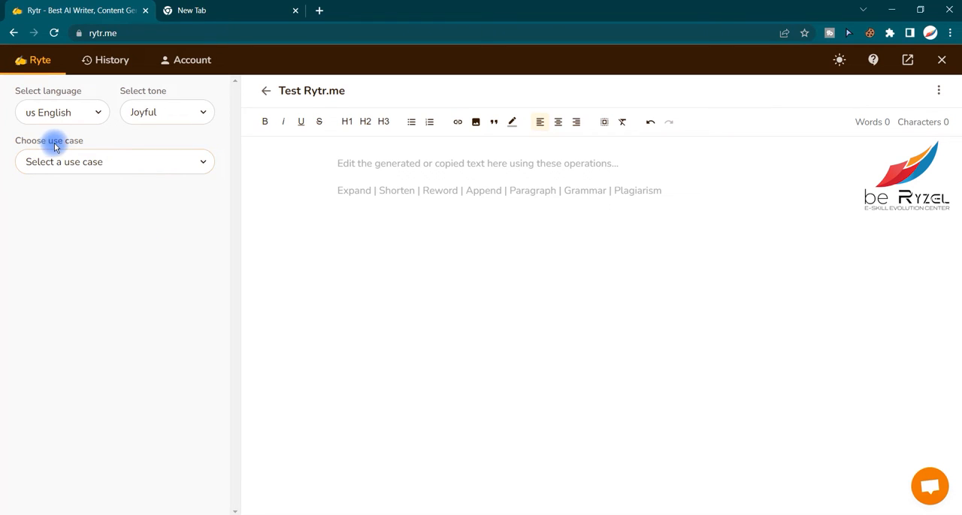
- Look through the full list of available use cases, from blog writing to video ideas
left_click(109, 159)
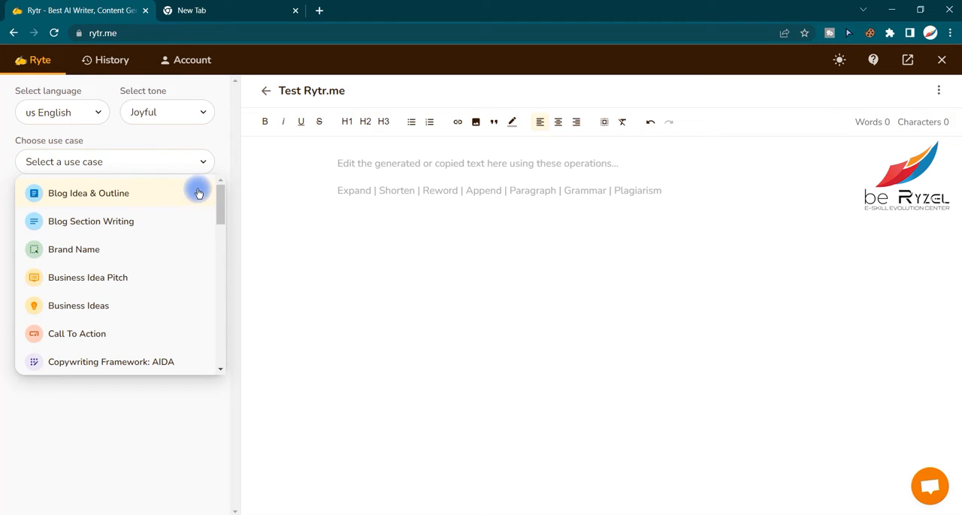
scroll(160, 258, "down", 5)
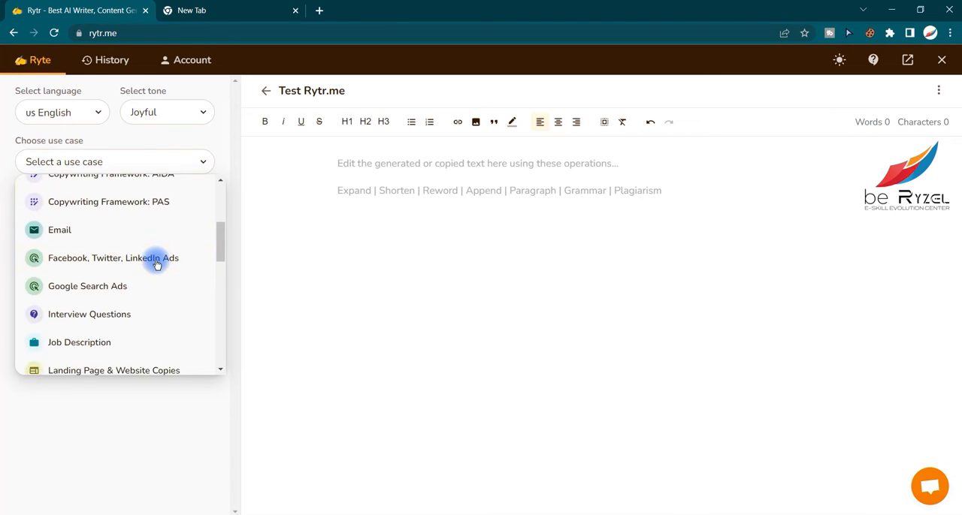
scroll(158, 263, "up", 2)
scroll(158, 261, "up", 5)
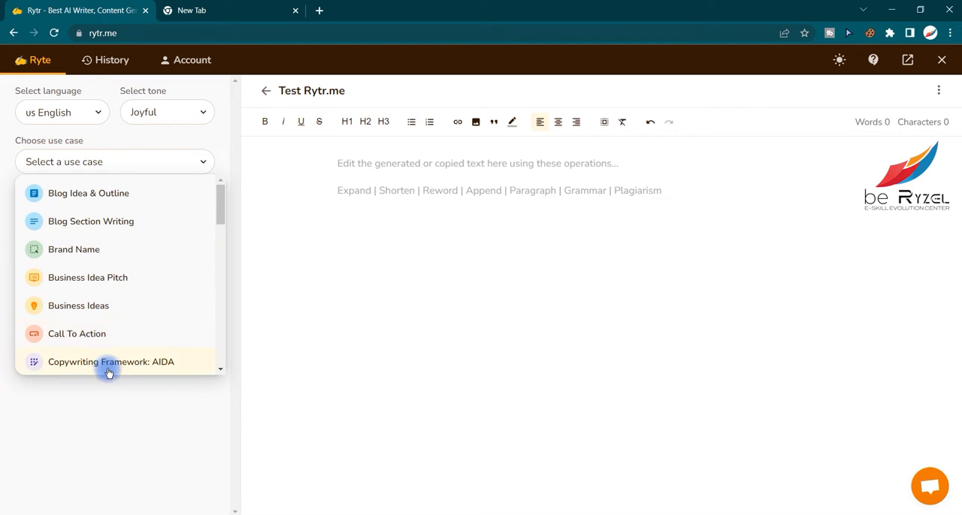
scroll(108, 368, "down", 1)
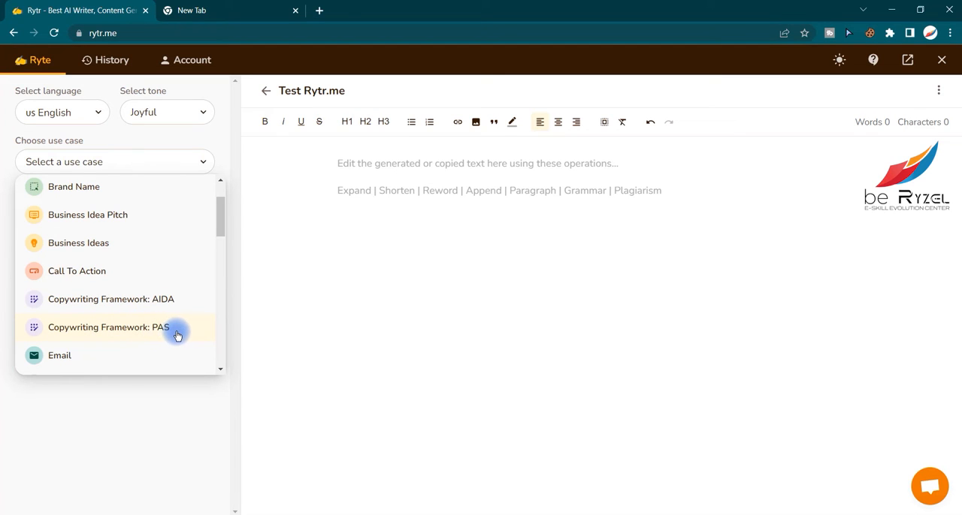
scroll(167, 330, "down", 1)
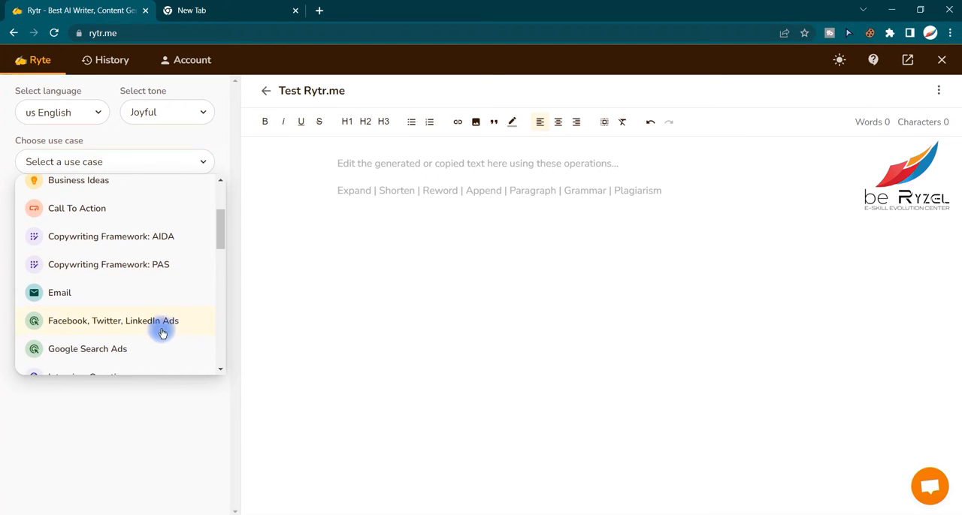
scroll(125, 320, "down", 1)
scroll(140, 315, "down", 2)
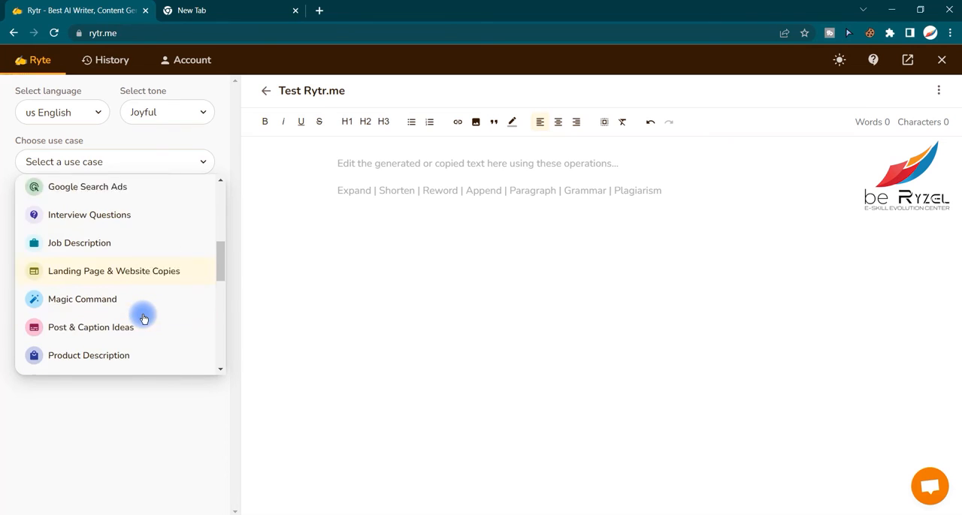
scroll(153, 312, "down", 5)
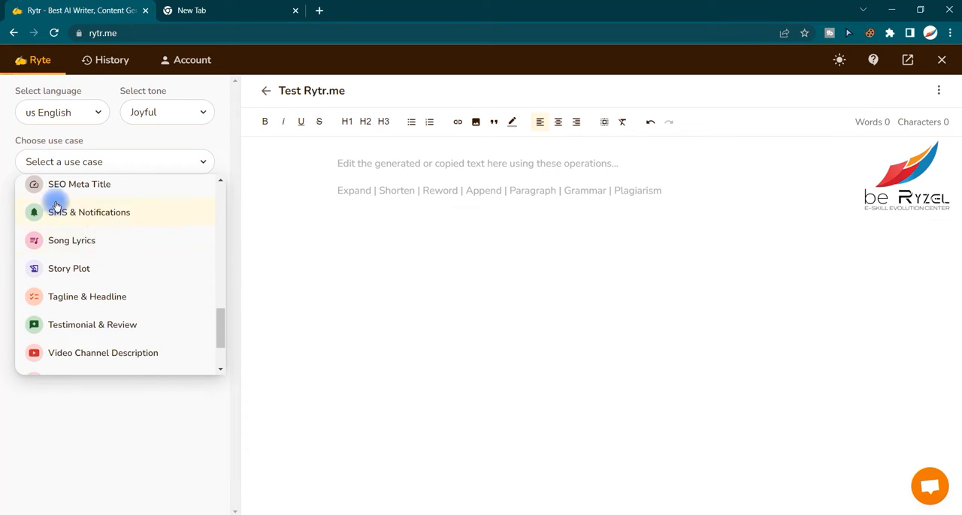
scroll(53, 196, "up", 2)
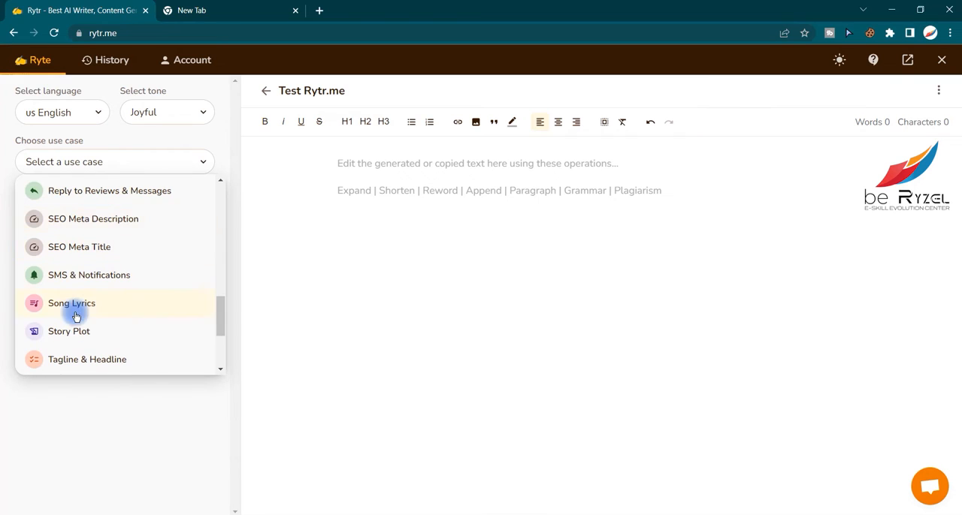
scroll(99, 324, "down", 2)
scroll(105, 298, "down", 2)
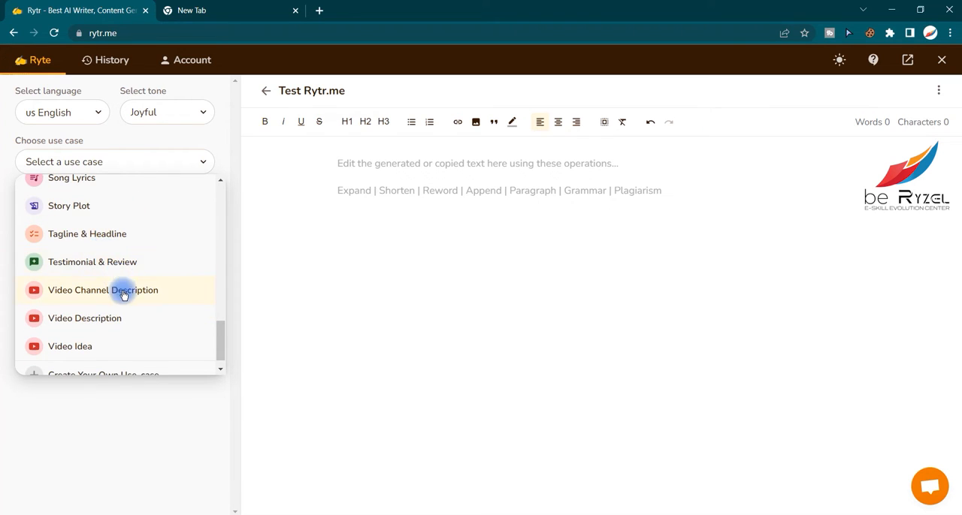
scroll(109, 297, "down", 1)
scroll(127, 296, "up", 15)
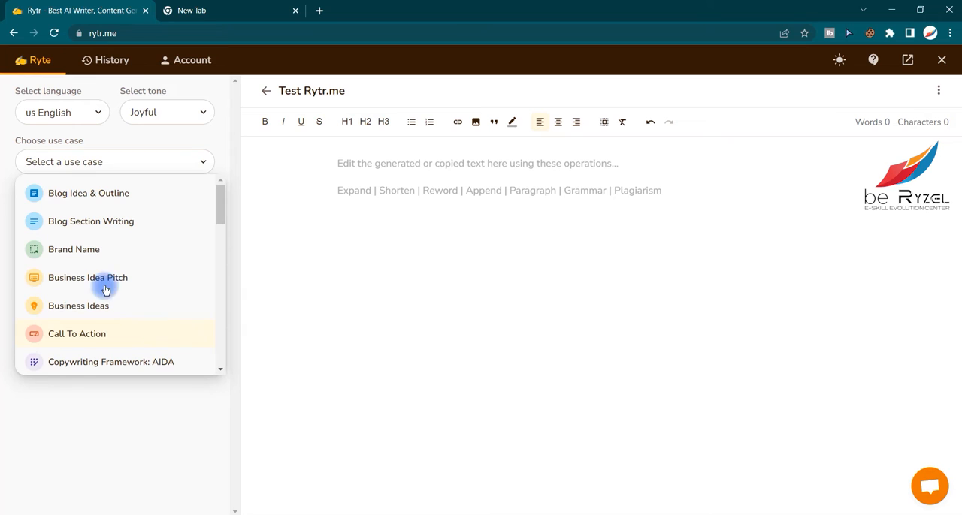
- Choose Post & Caption Ideas as the use case
scroll(94, 267, "down", 4)
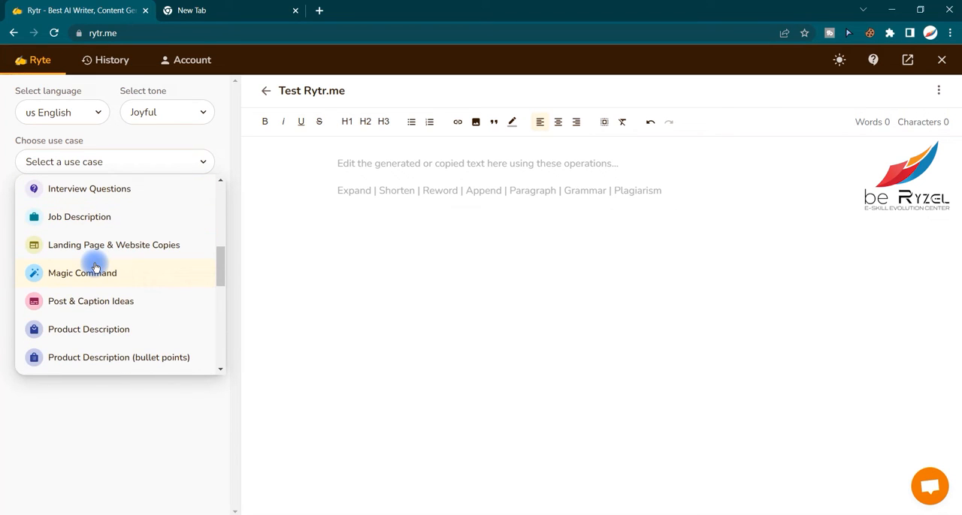
scroll(98, 271, "down", 2)
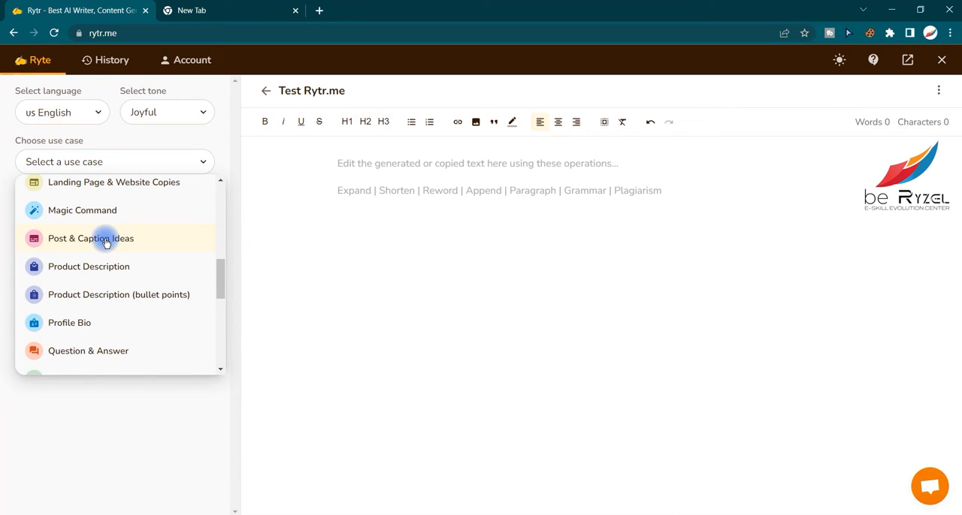
left_click(106, 240)
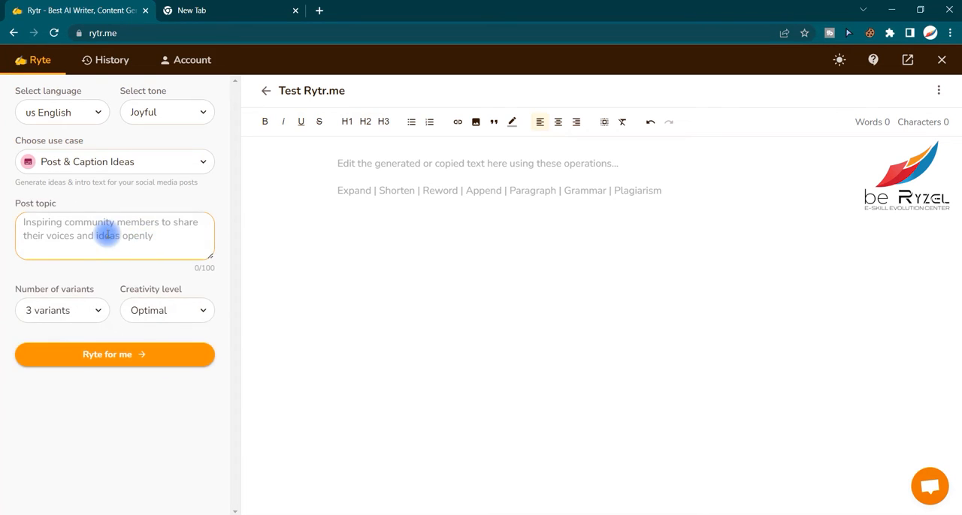
- Enter the post topic "Asian Food restaurant which uses 100% organic ingredients to ensure that you are healthy."
double_click(43, 204)
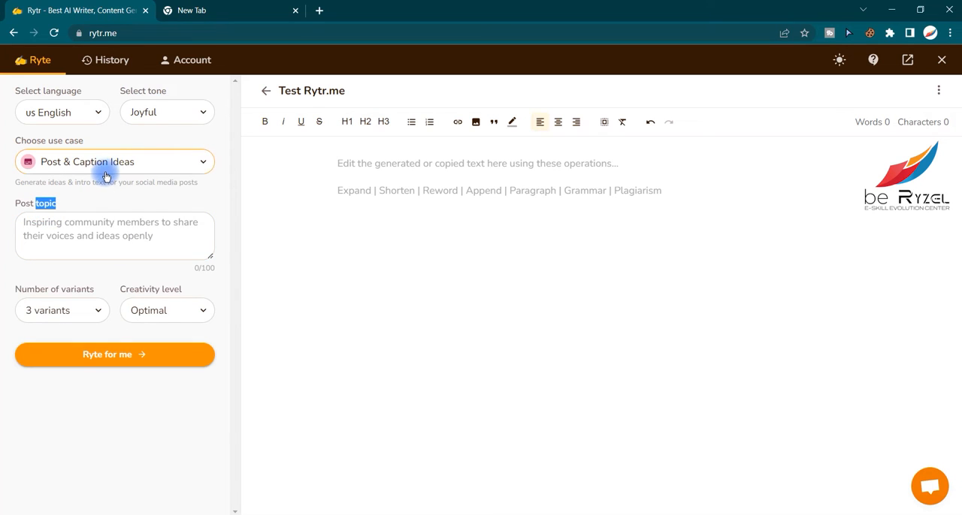
left_click(70, 224)
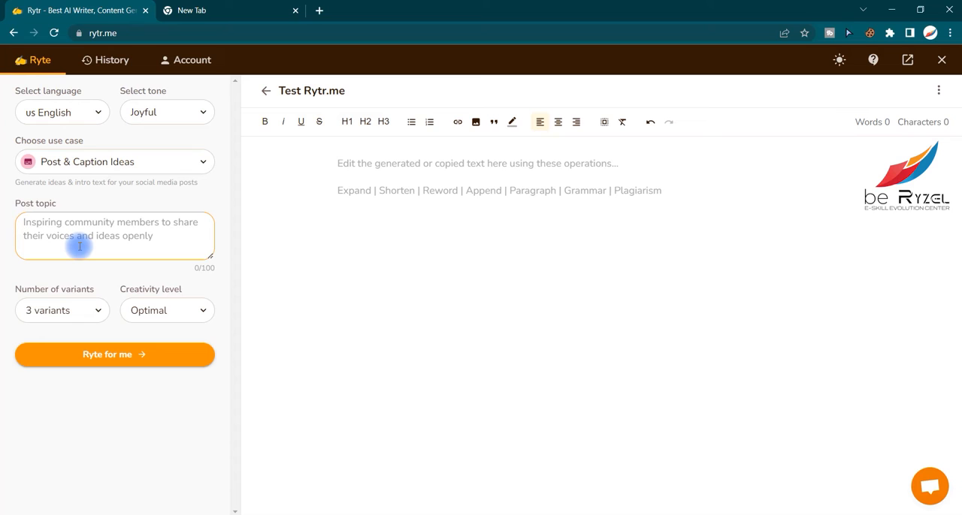
type("Asian F")
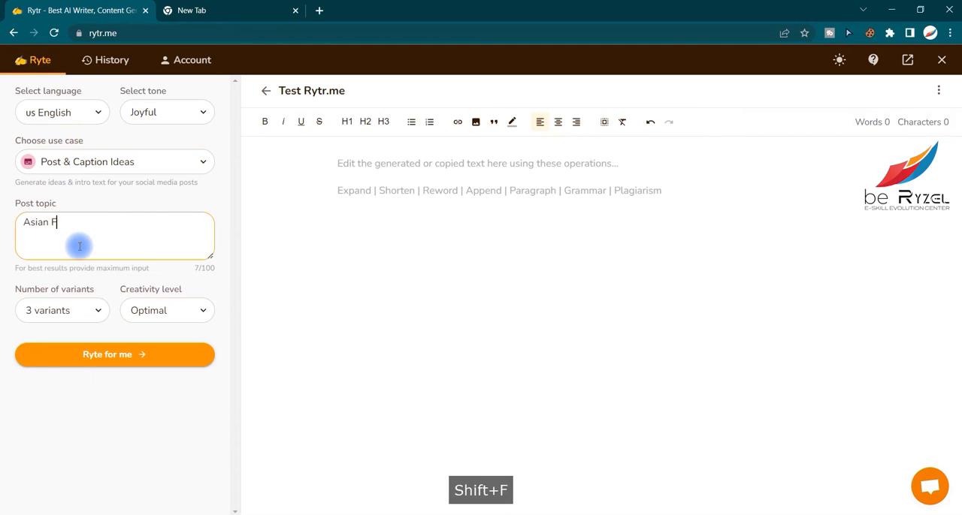
type("ood restaurant ")
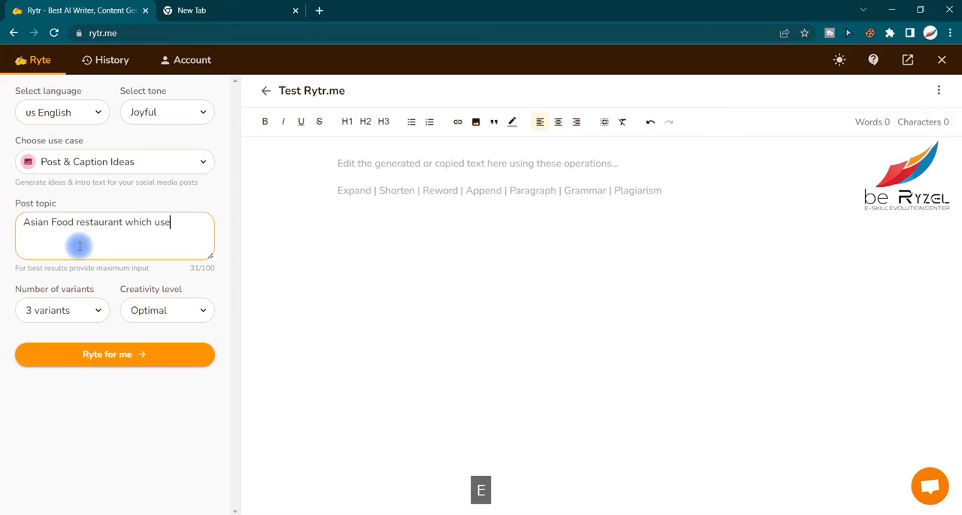
type("which uses 100% organic ingredients")
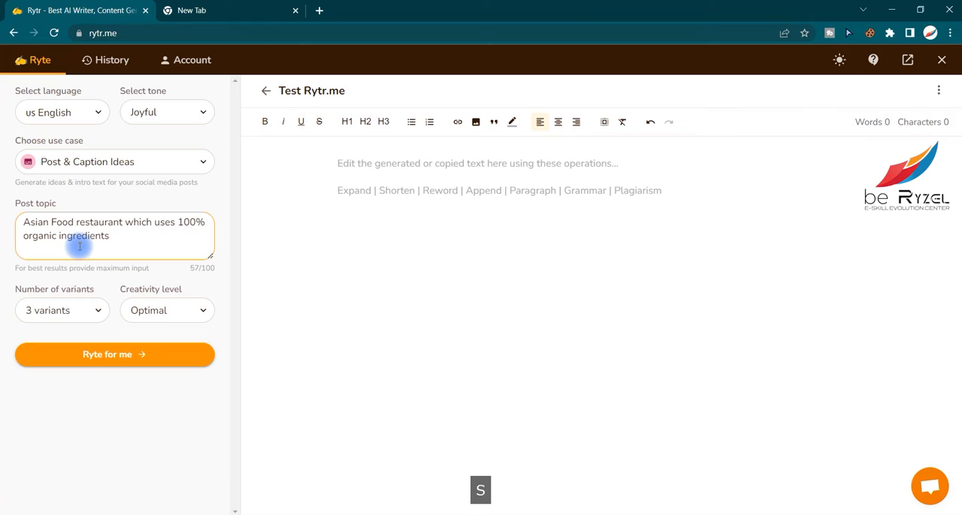
type(" to ")
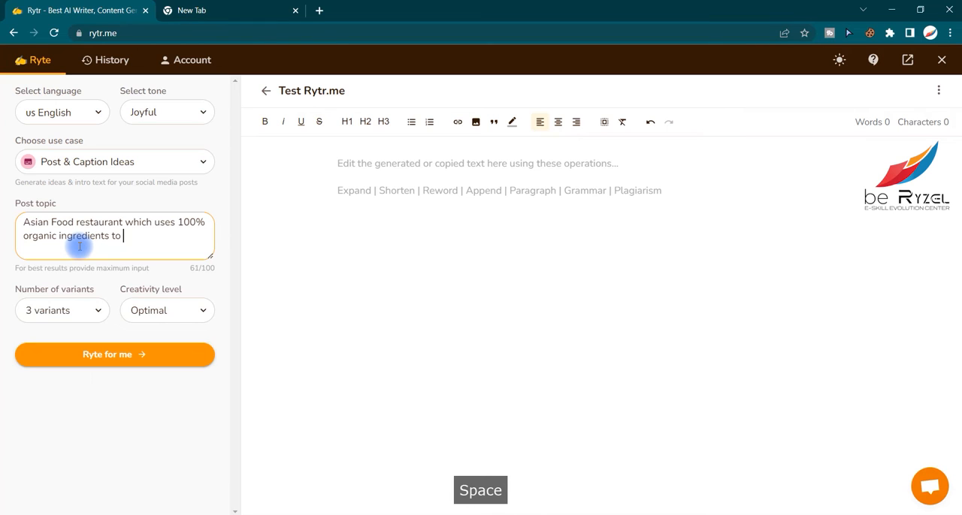
type("ensure tha")
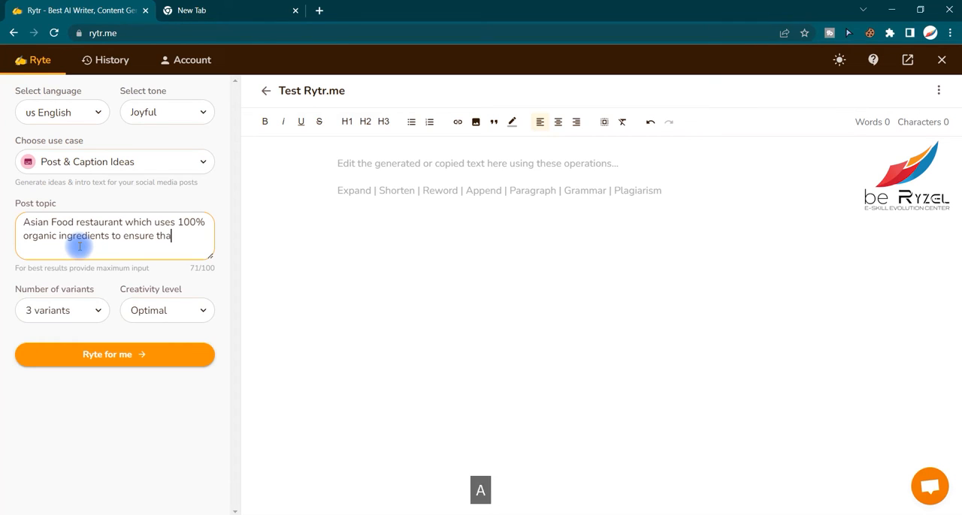
type("t you are healthyu")
key("BackSpace")
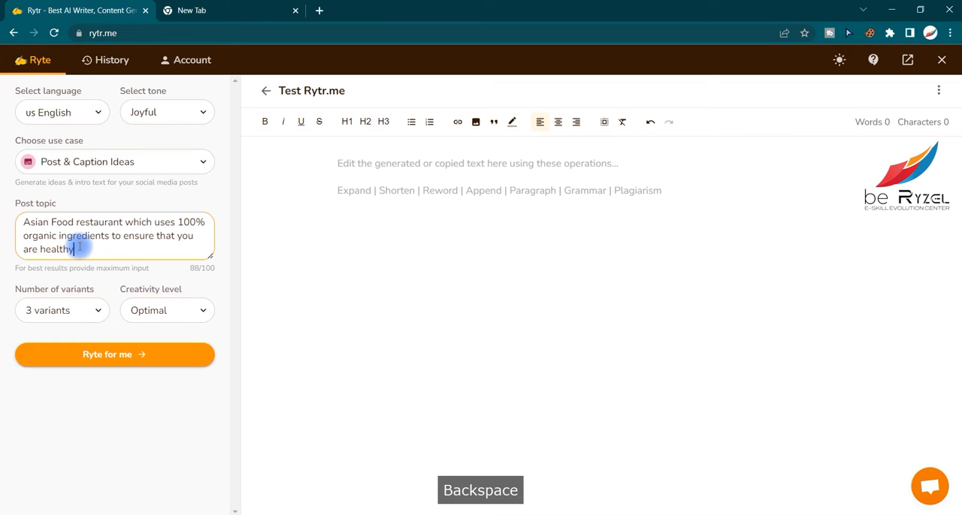
type(".")
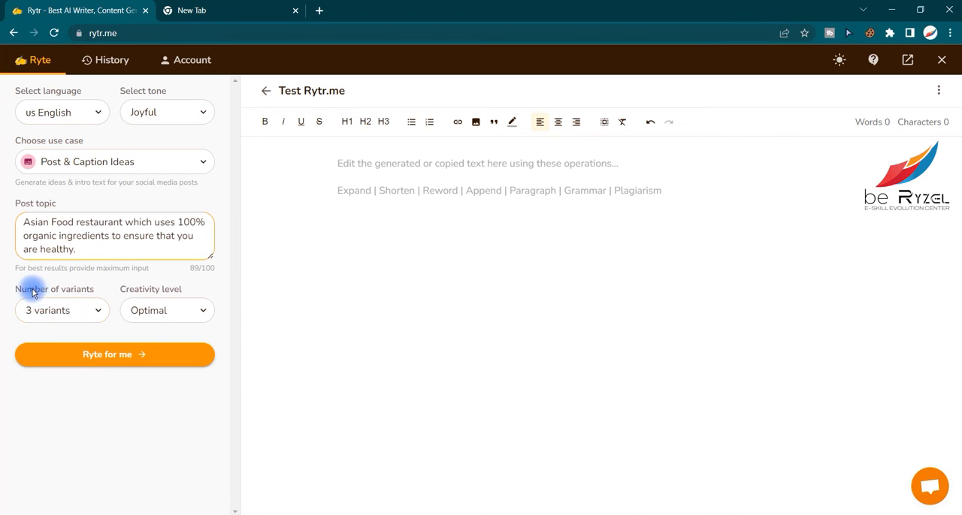
- Generate the post ideas in 3 variants with the creativity level set to High
left_click(75, 310)
left_click(67, 386)
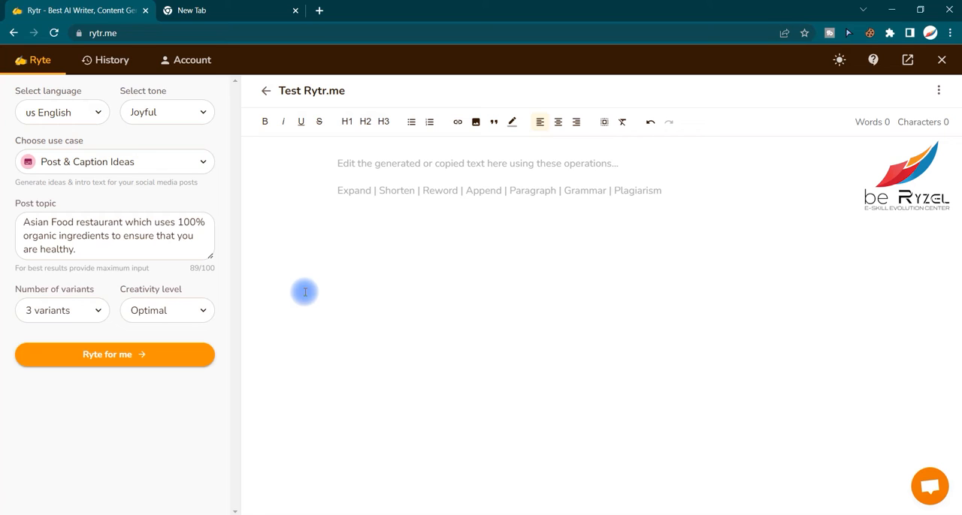
left_click(208, 314)
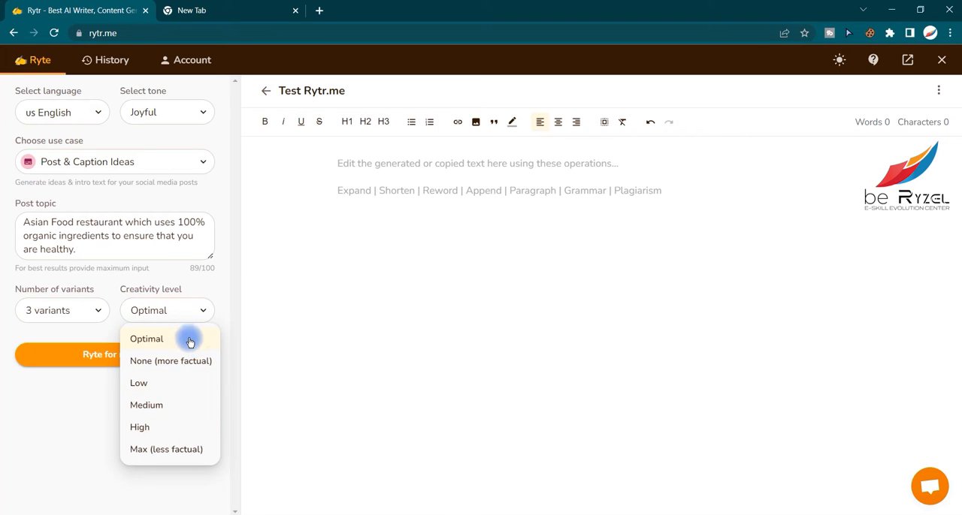
left_click(141, 429)
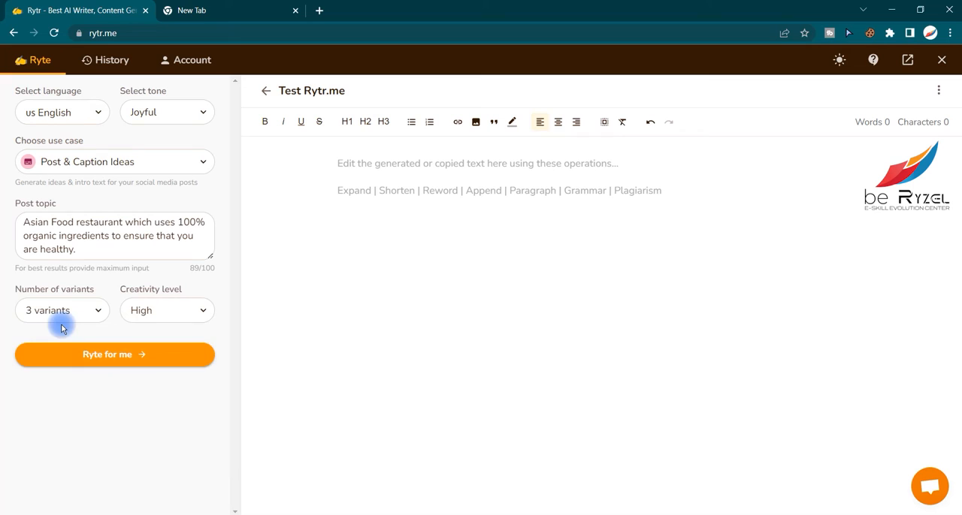
left_click(136, 359)
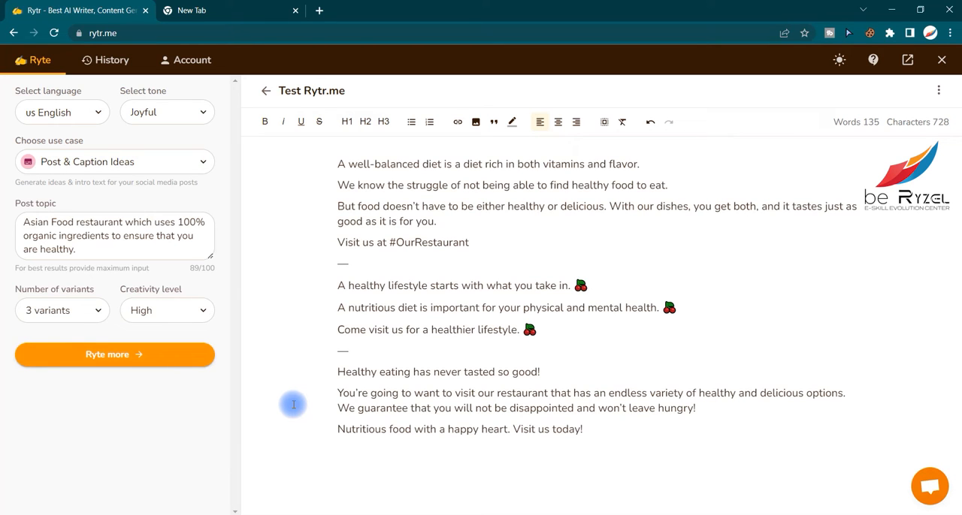
- Look over the generated text and identify where each of the three variants starts and ends
left_click_drag(481, 240, 344, 185)
left_click(342, 263)
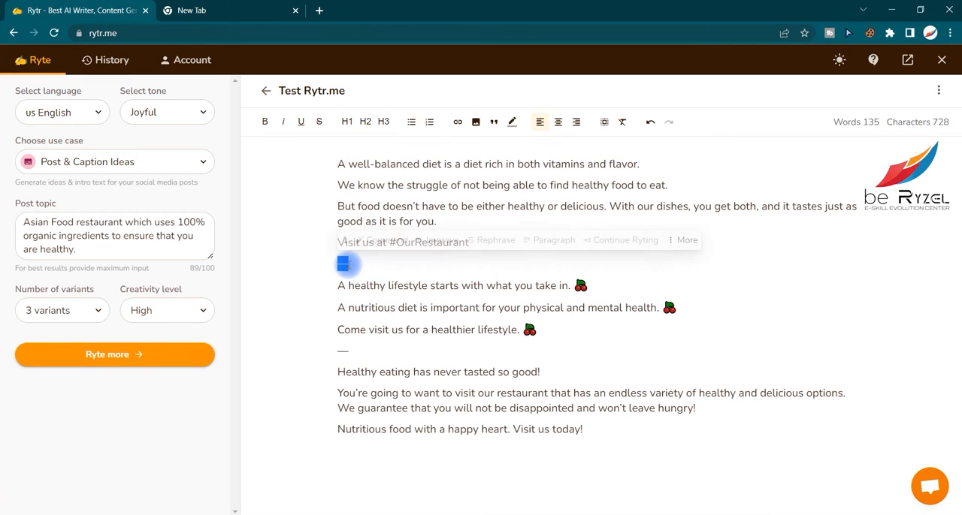
left_click(391, 330)
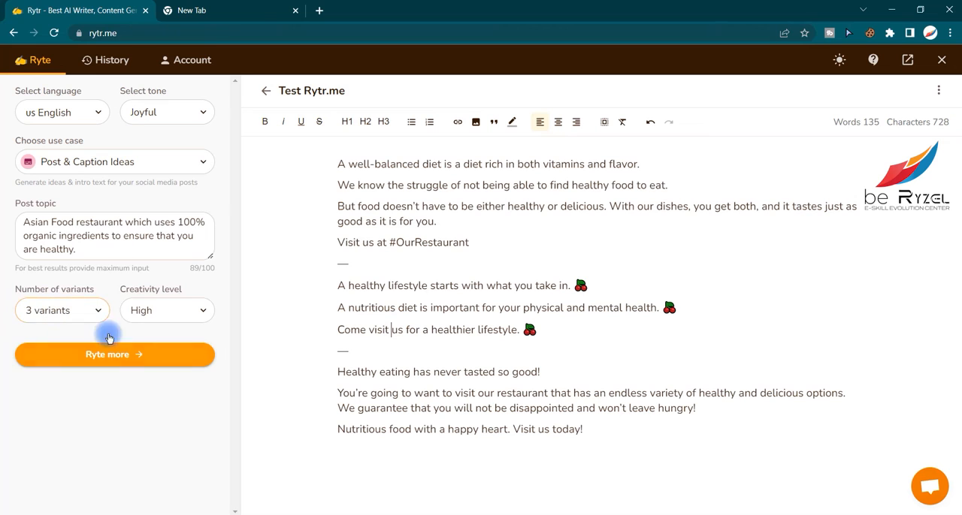
left_click_drag(480, 242, 337, 163)
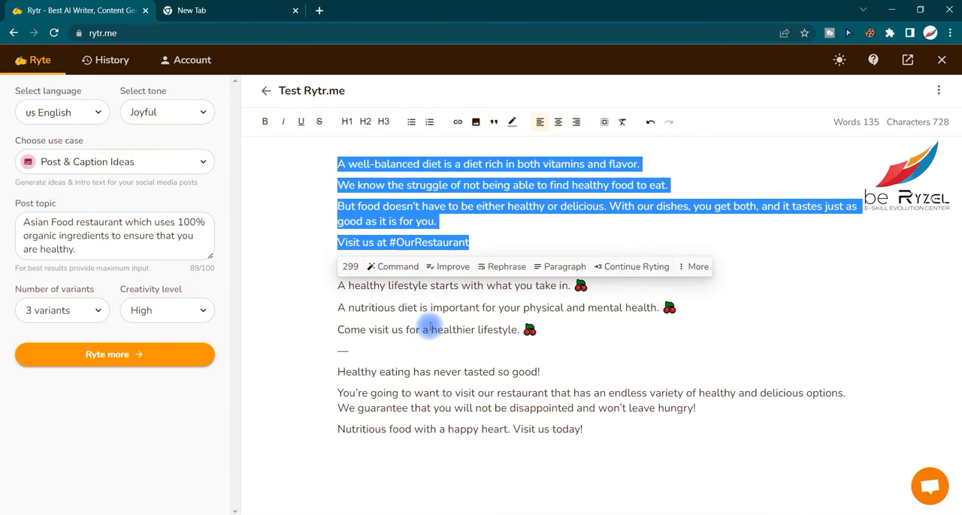
left_click(429, 328)
mouse_move(536, 338)
left_mouse_down()
mouse_move(386, 280)
mouse_move(347, 287)
left_mouse_up()
left_click(588, 450)
left_click_drag(588, 450, 396, 408)
left_click(375, 400)
left_click(460, 287)
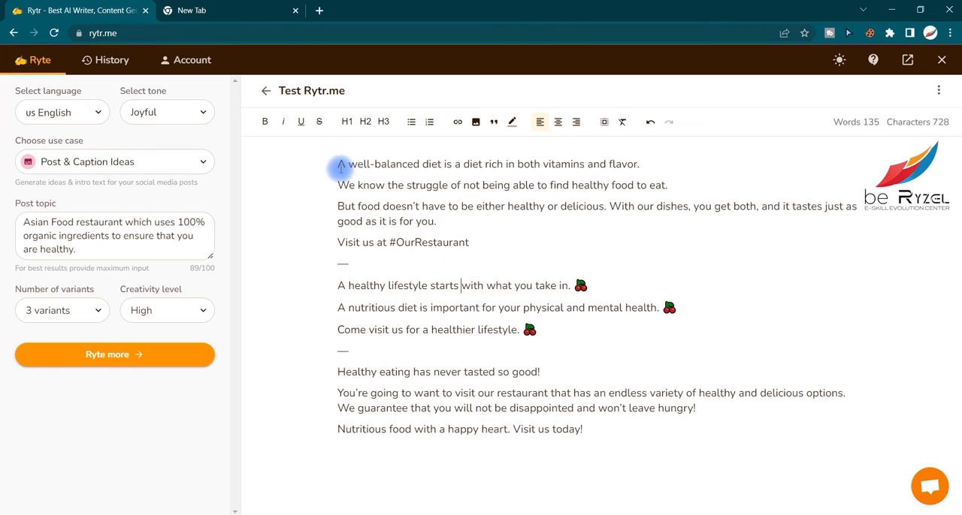
- Check the character, word, reading time and readability statistics for the first sentence of the generated text
left_click_drag(332, 164, 391, 164)
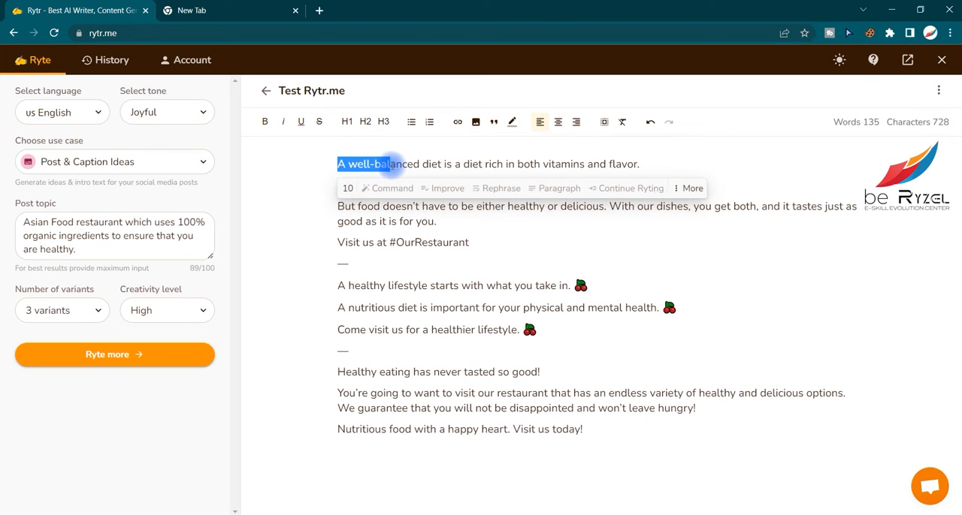
mouse_move(347, 192)
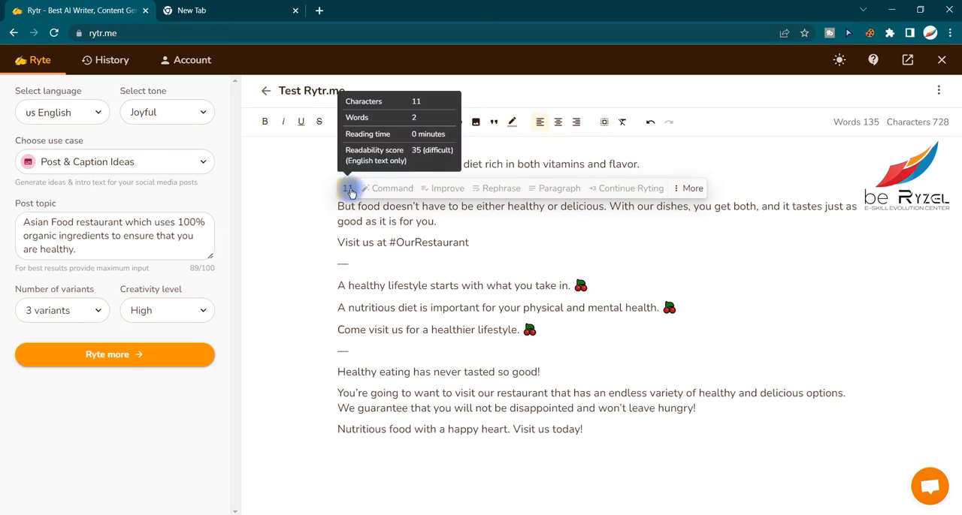
left_click(491, 165)
left_click_drag(337, 166, 641, 161)
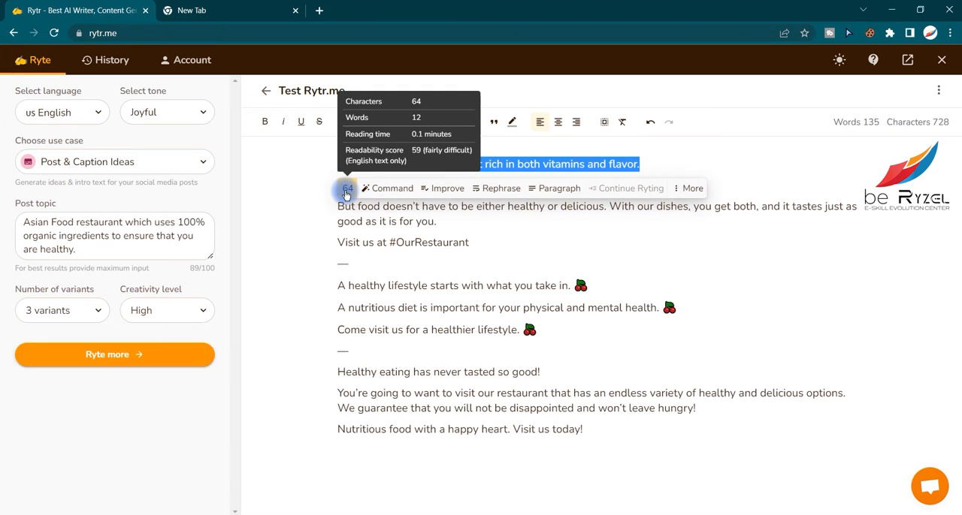
left_click(358, 206)
- Read through all three variants, including the hashtag in the first one, and compare them with the entered post topic
left_click_drag(335, 164, 545, 162)
left_click(542, 164)
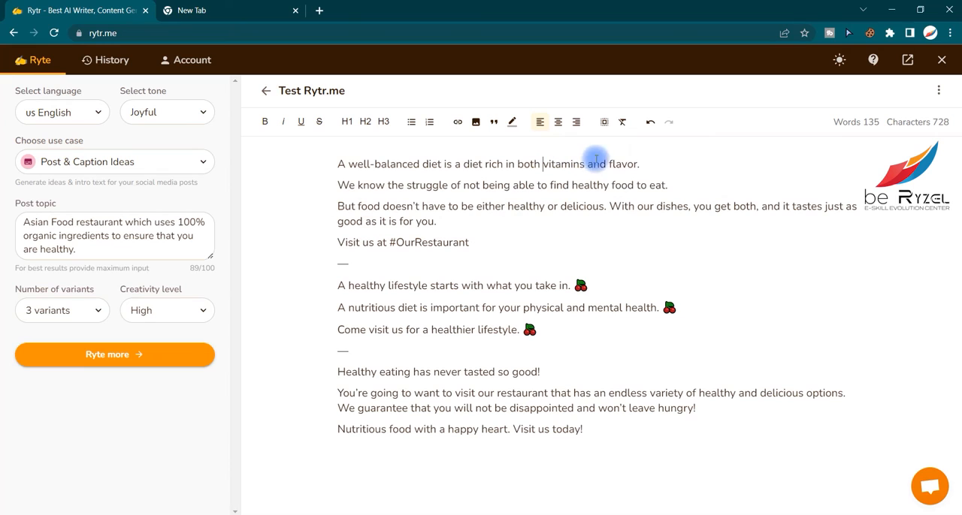
left_click(448, 185)
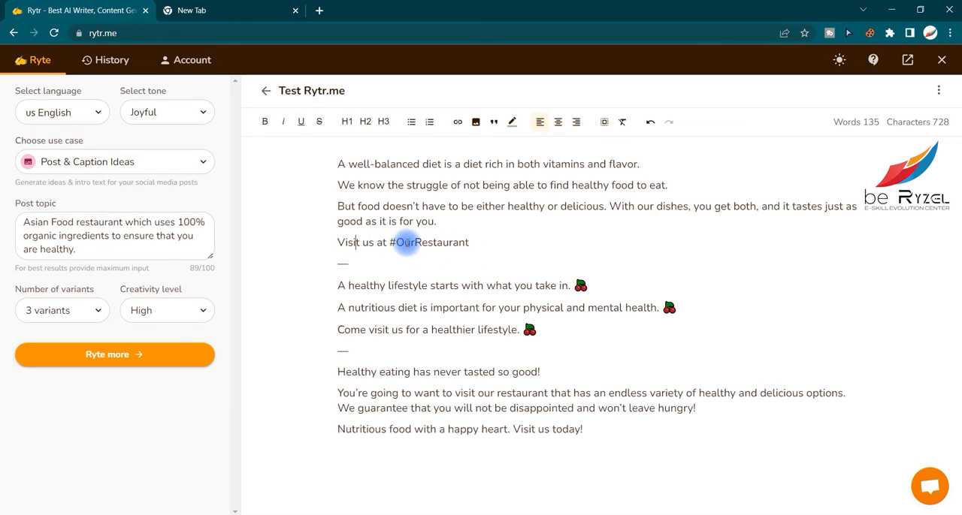
left_click_drag(473, 242, 396, 242)
left_click_drag(473, 242, 396, 248)
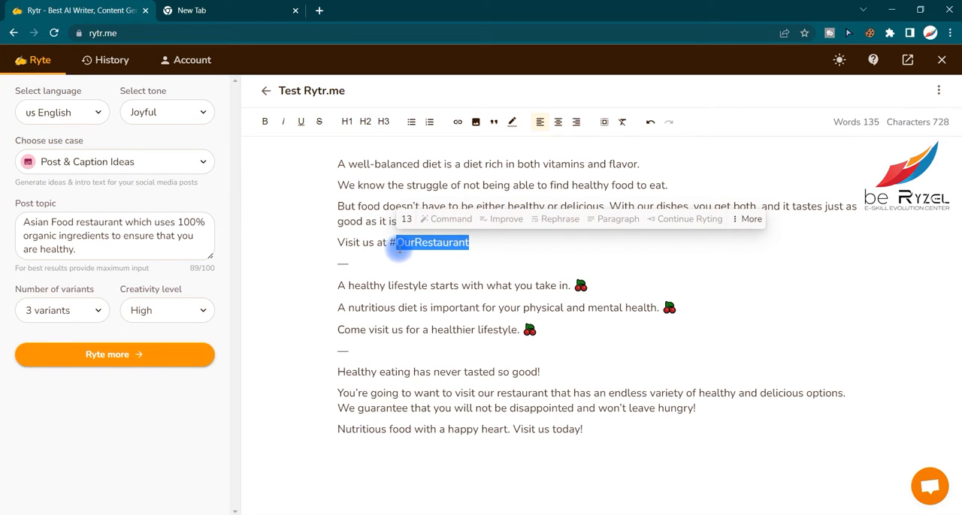
left_click(396, 297)
left_click_drag(336, 284, 408, 282)
left_click(417, 283)
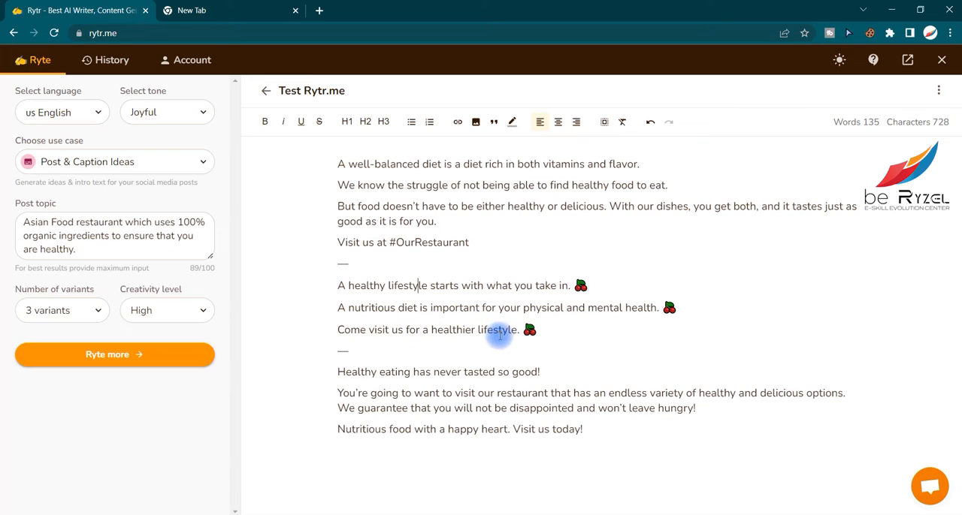
left_click_drag(345, 372, 422, 370)
left_click(451, 372)
left_click(488, 373)
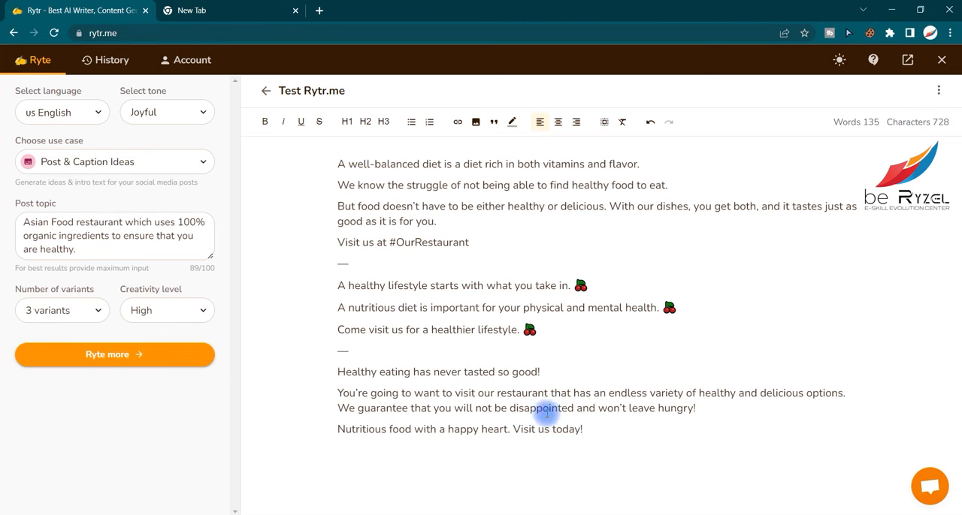
left_click_drag(606, 427, 454, 392)
left_click_drag(352, 331, 366, 330)
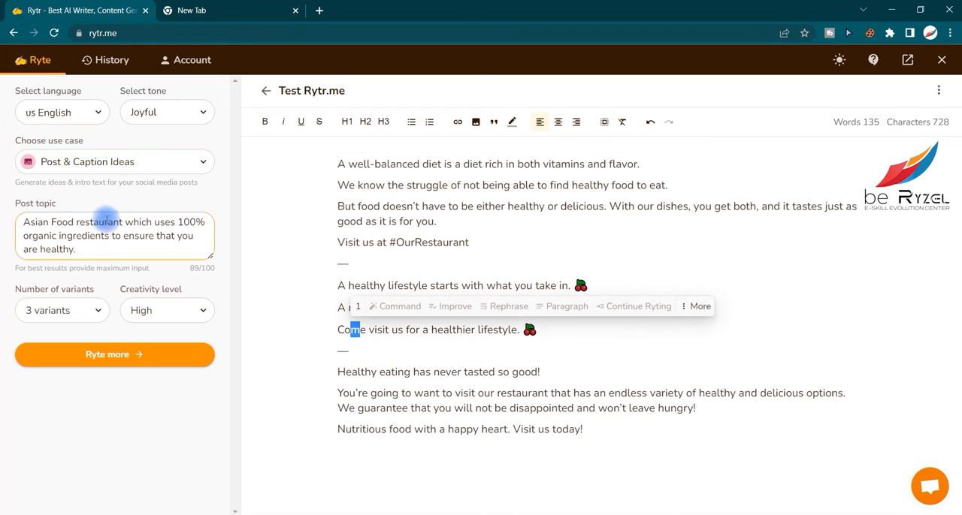
left_click_drag(84, 249, 19, 219)
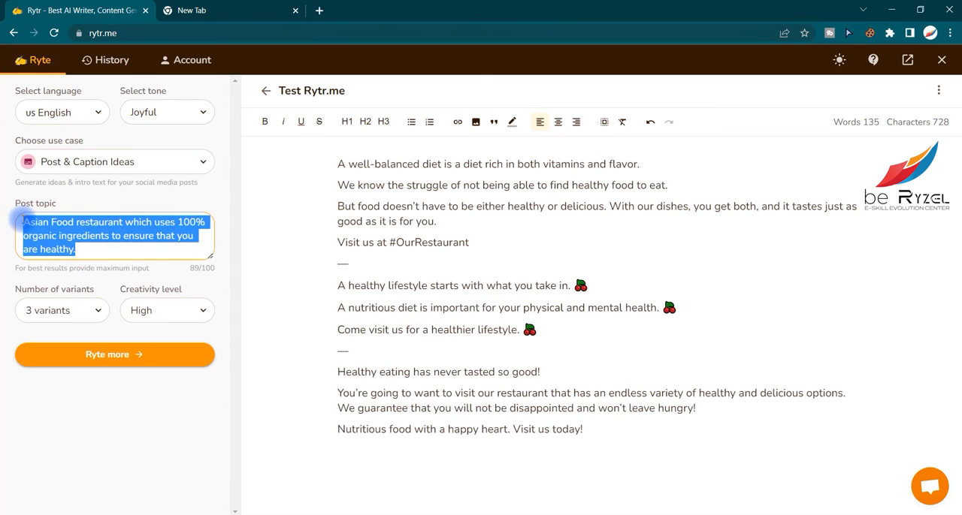
left_click(118, 239)
left_click(415, 207)
- Format the first sentence, "A well-balanced diet is a diet rich in both vitamins and flavor.", as a bold, italic bullet point
left_click_drag(319, 162, 639, 157)
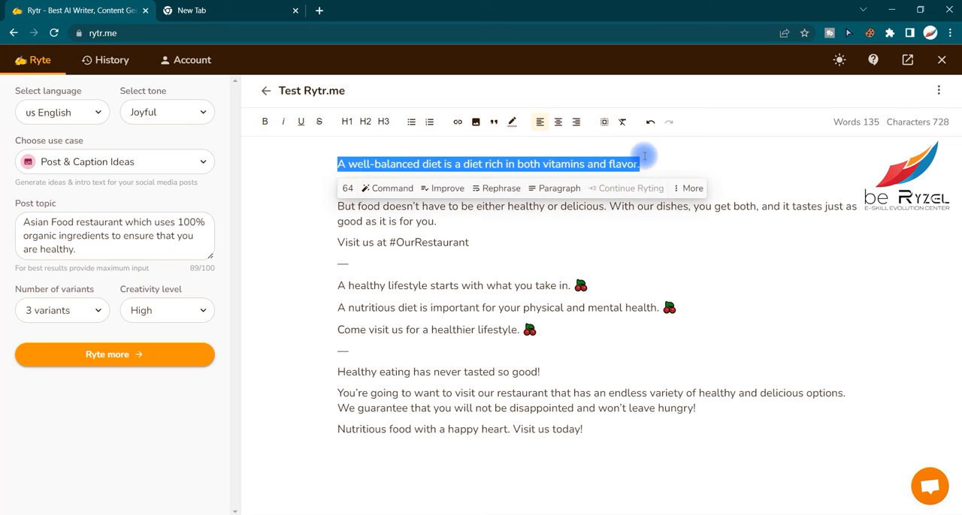
left_click(282, 122)
left_click(413, 121)
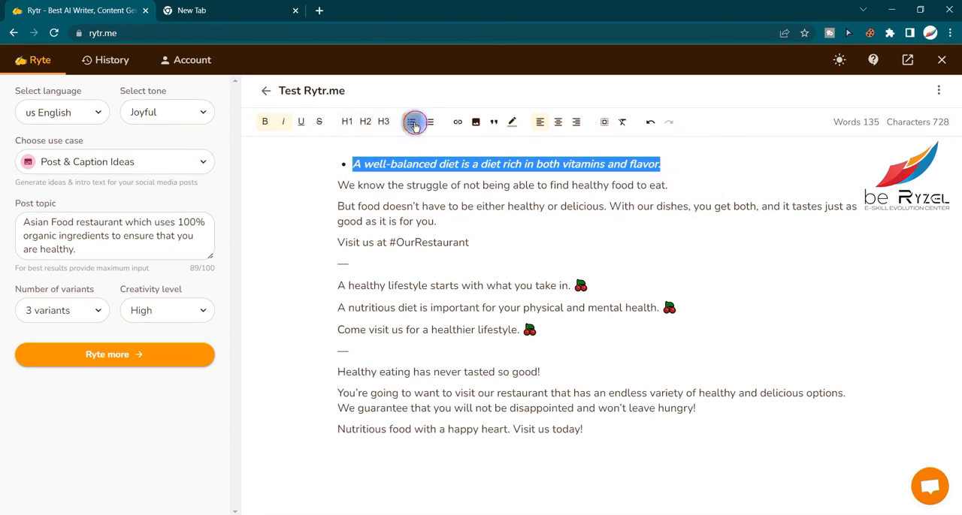
left_click_drag(413, 221, 415, 221)
- Review the document's options for downloading, clearing content, deleting and pinning to the profile
left_click(935, 90)
left_click(666, 231)
left_click(934, 92)
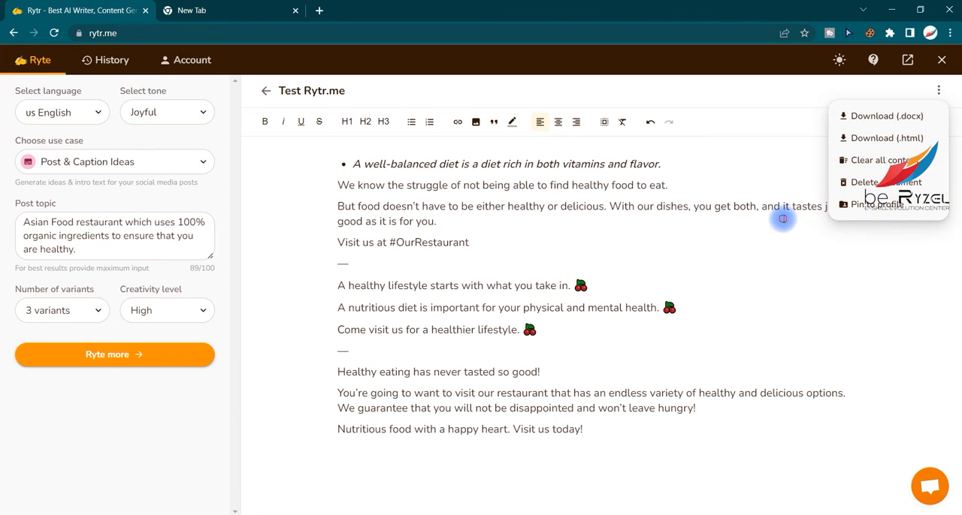
left_click(593, 223)
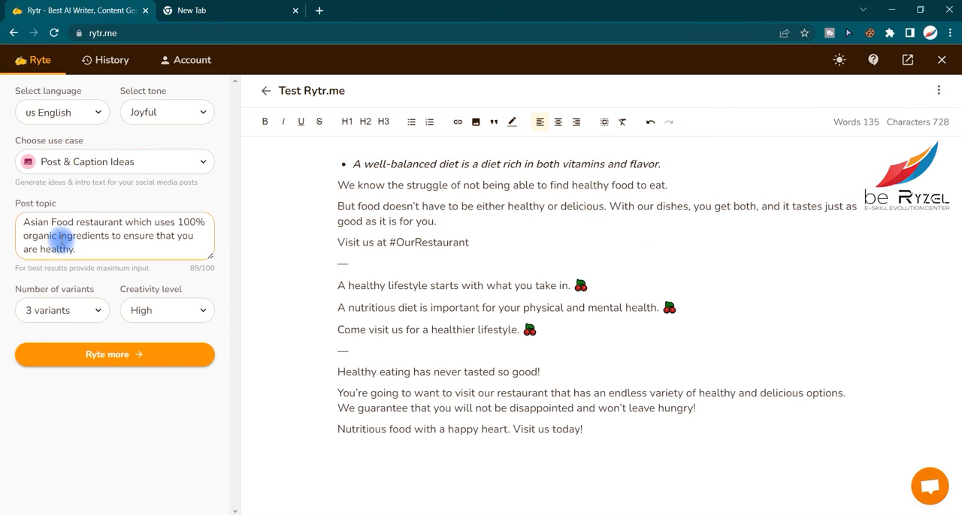
- Change the use case to Video Channel Description
left_click(96, 161)
scroll(115, 263, "down", 5)
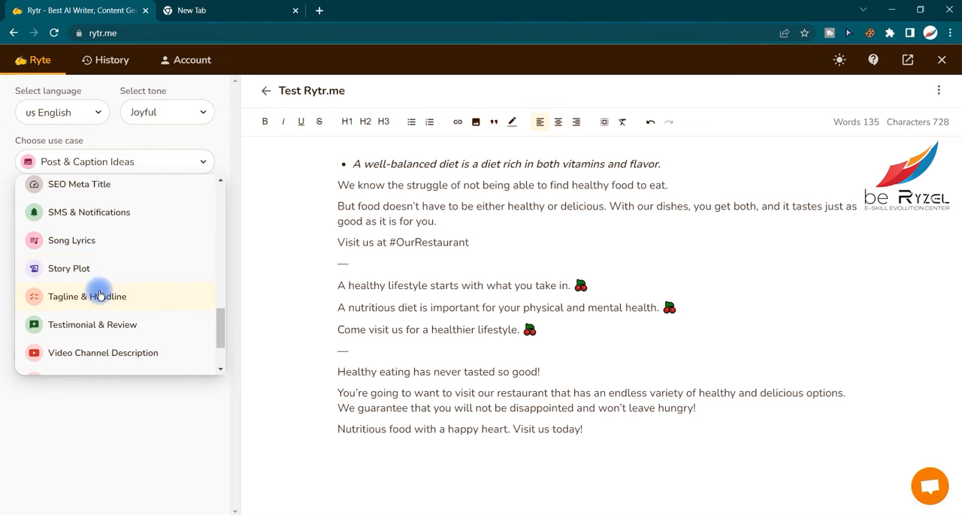
scroll(106, 304, "down", 1)
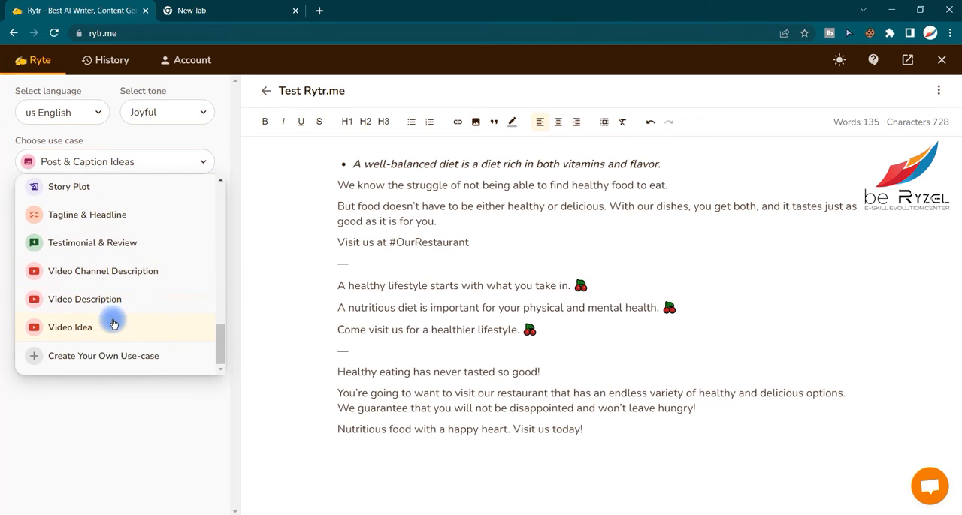
left_click(112, 271)
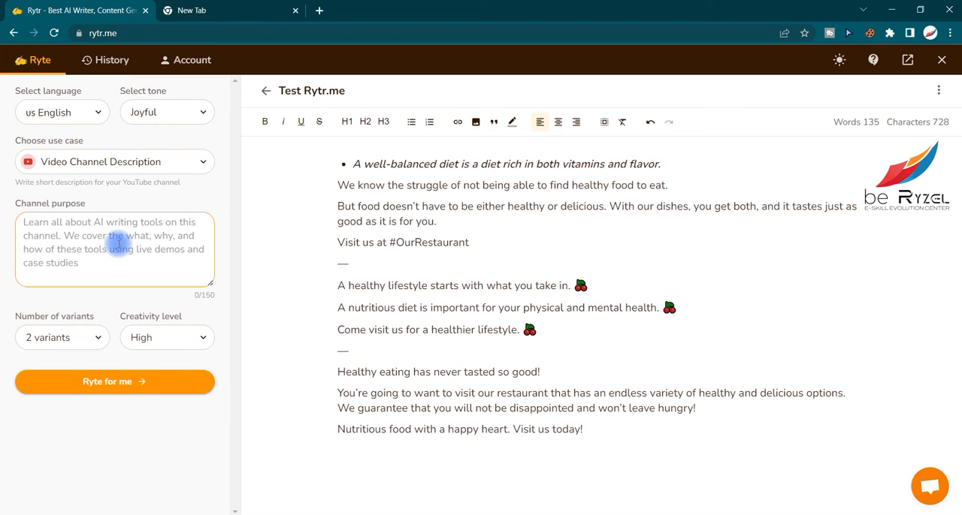
- Enter the channel purpose as "be Ryzel provides free of cost trainings in demanding fields to kick start your career"
type("be Ryz")
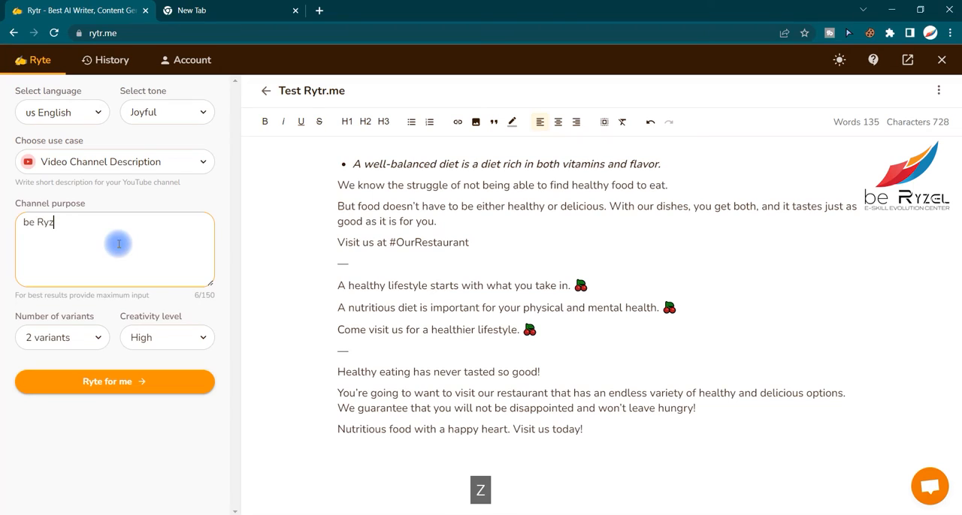
type("el is")
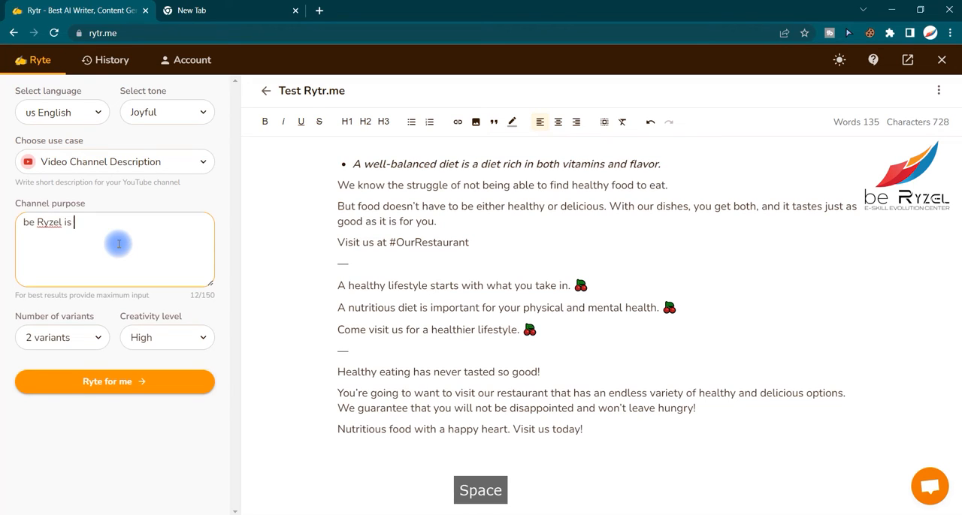
key("BackSpace")
key("BackSpace")
key("BackSpace")
type("provides free of cost t")
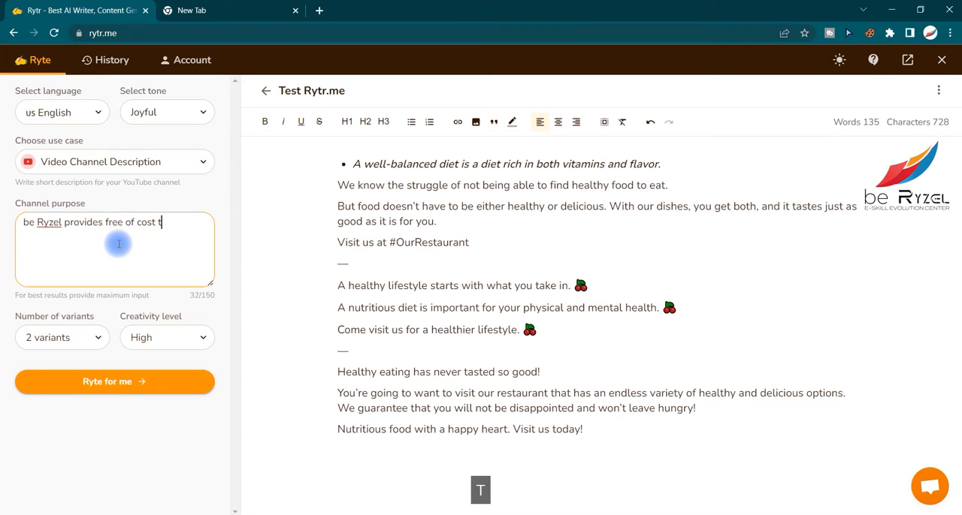
type("rainings in")
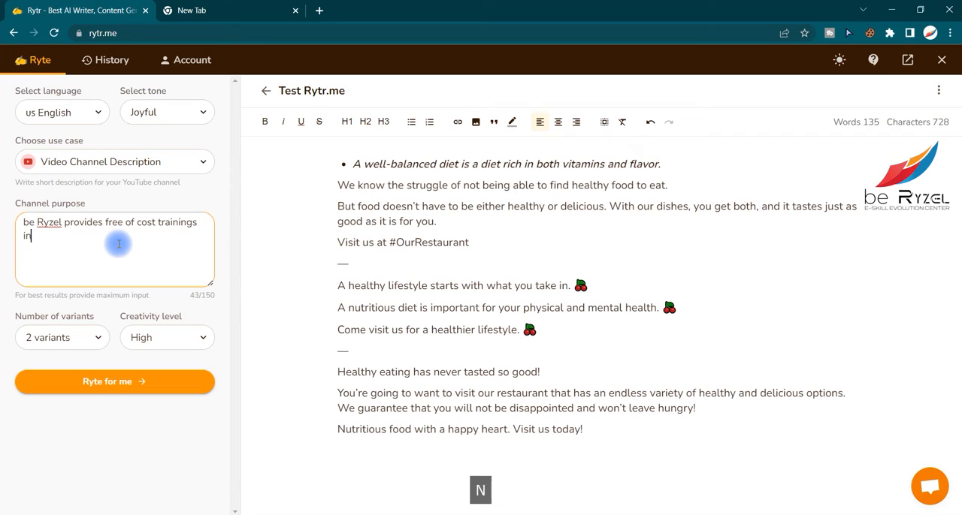
type(" demanding fields ")
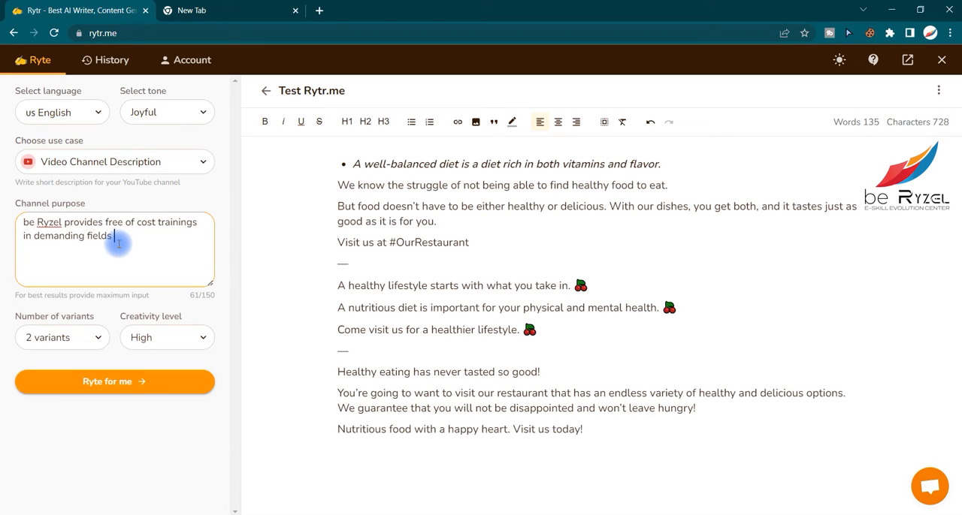
type("to kick start your career")
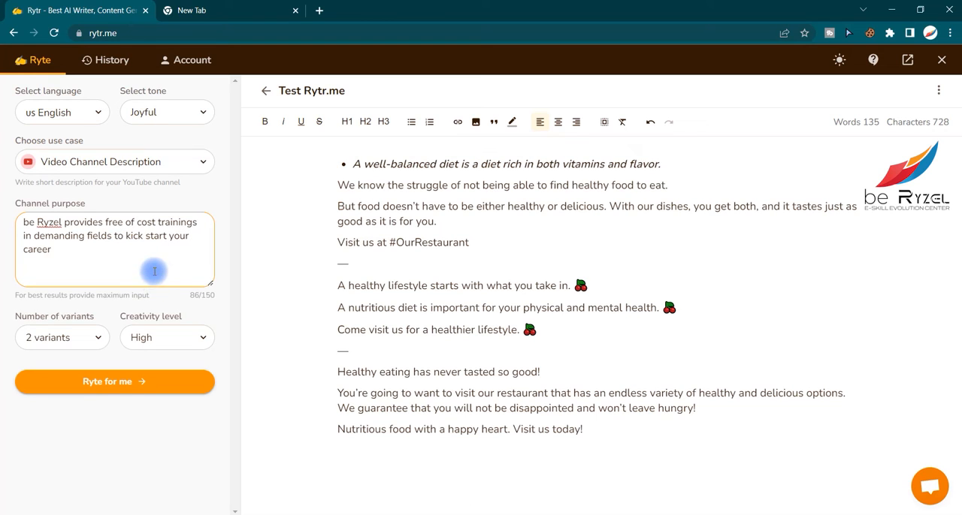
- Generate three variants of the channel description with High creativity at the end of the document
left_click(81, 339)
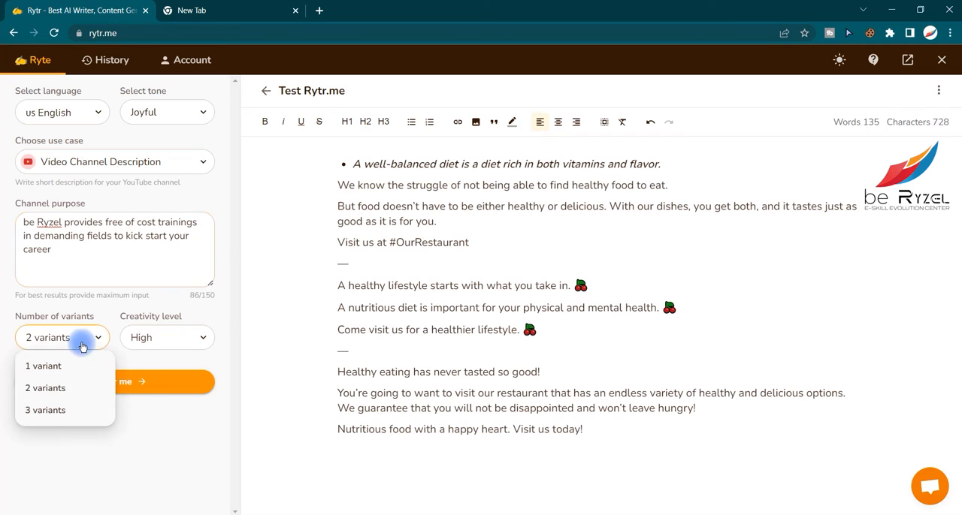
left_click(61, 407)
left_click(154, 337)
left_click(167, 455)
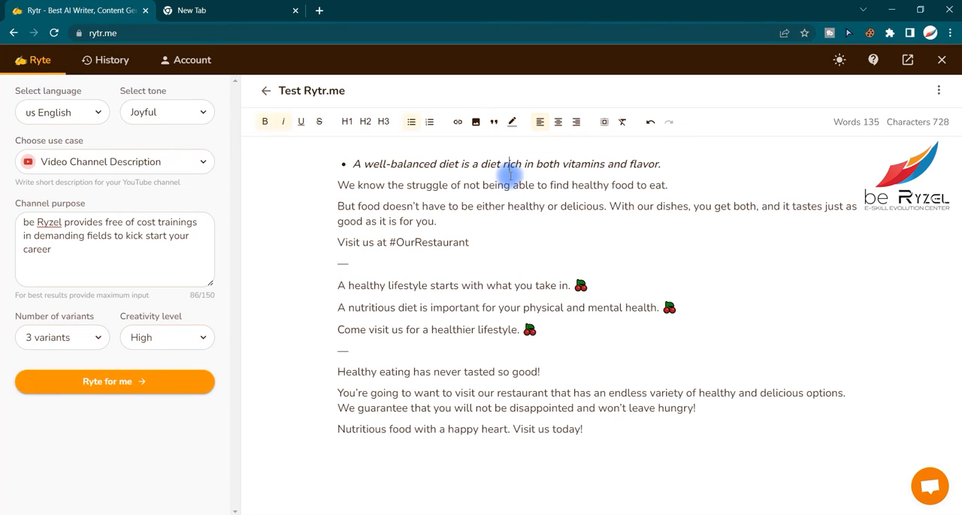
left_click_drag(584, 430, 356, 221)
left_click(554, 457)
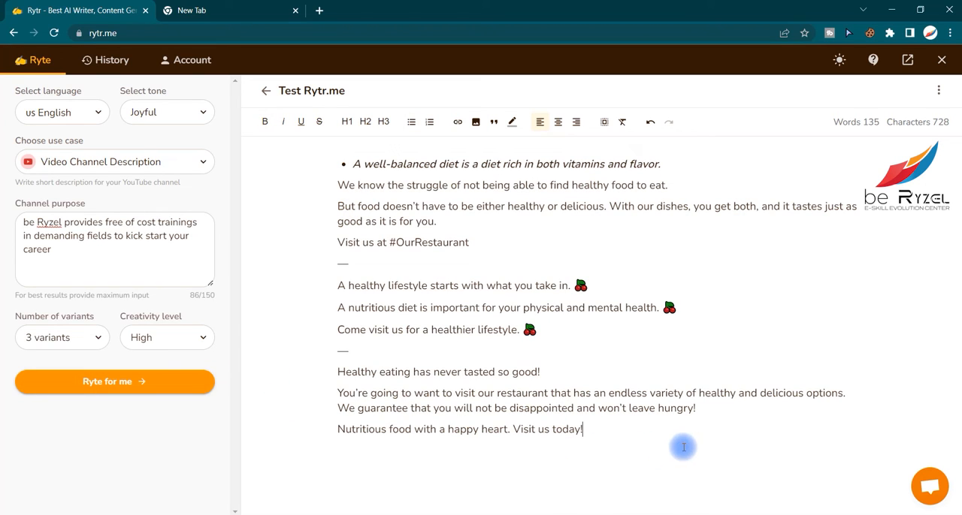
key("Return")
left_click(177, 393)
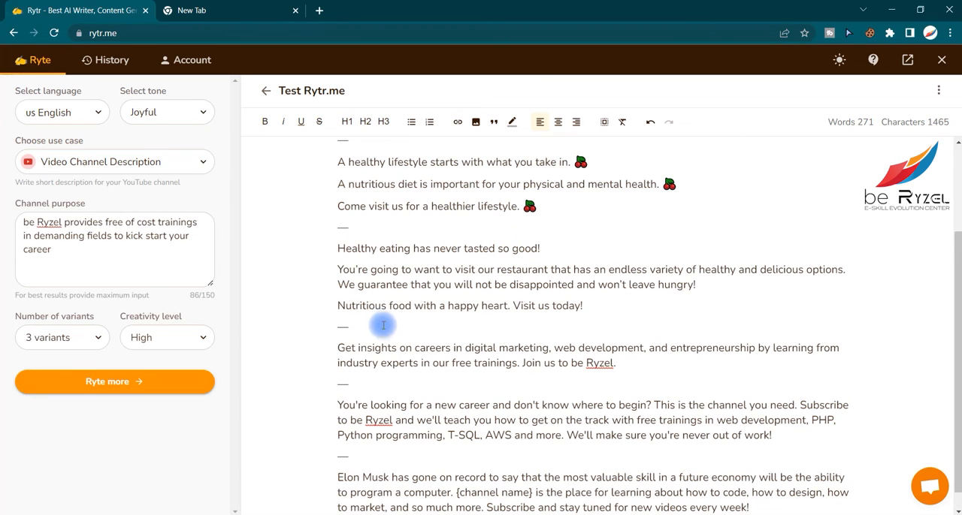
- Read through the first two generated channel descriptions, checking the mention of be Ryzel and the training subjects listed
scroll(379, 324, "down", 1)
left_click_drag(313, 327, 666, 361)
left_click(668, 362)
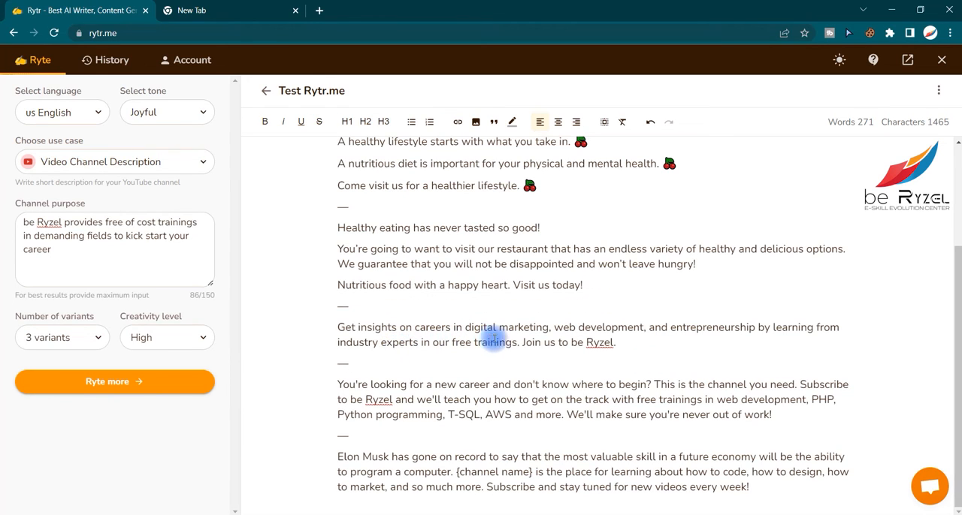
left_click(542, 342)
left_click(558, 340)
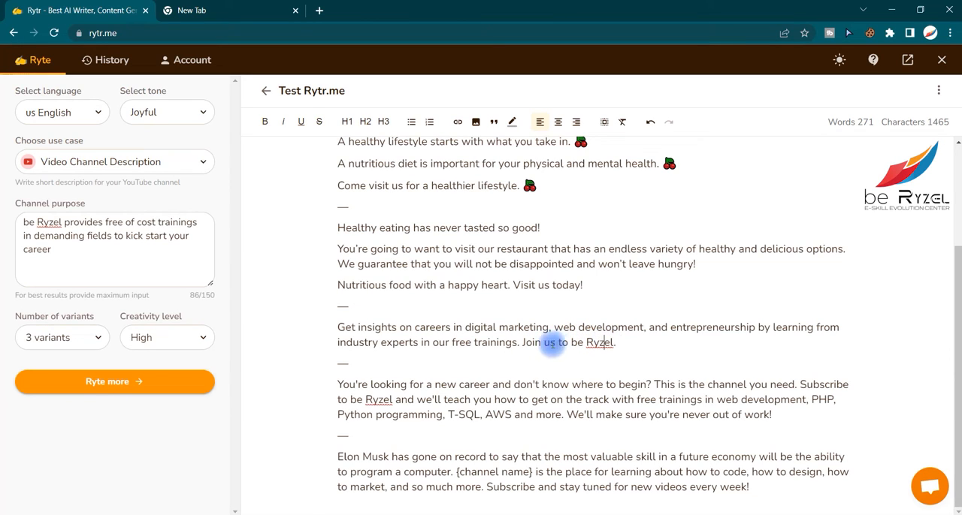
left_click(433, 385)
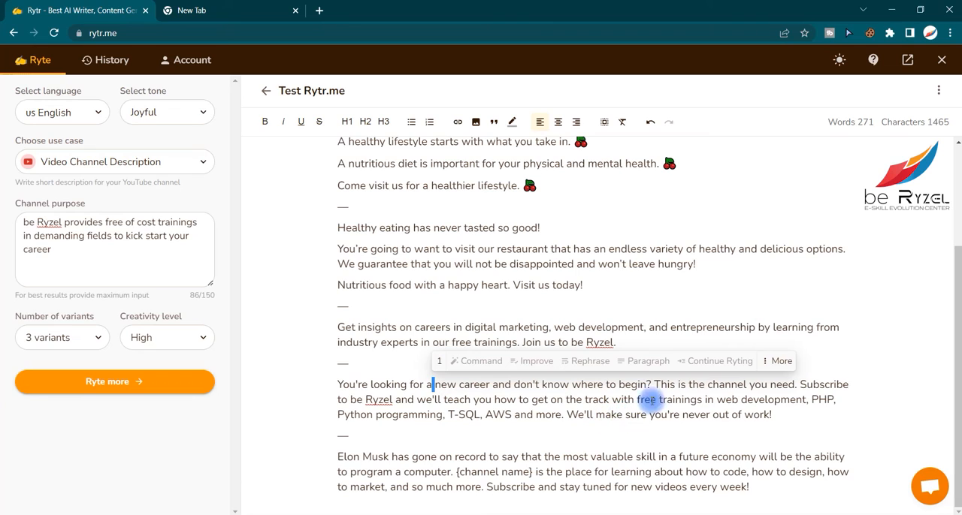
left_click(774, 400)
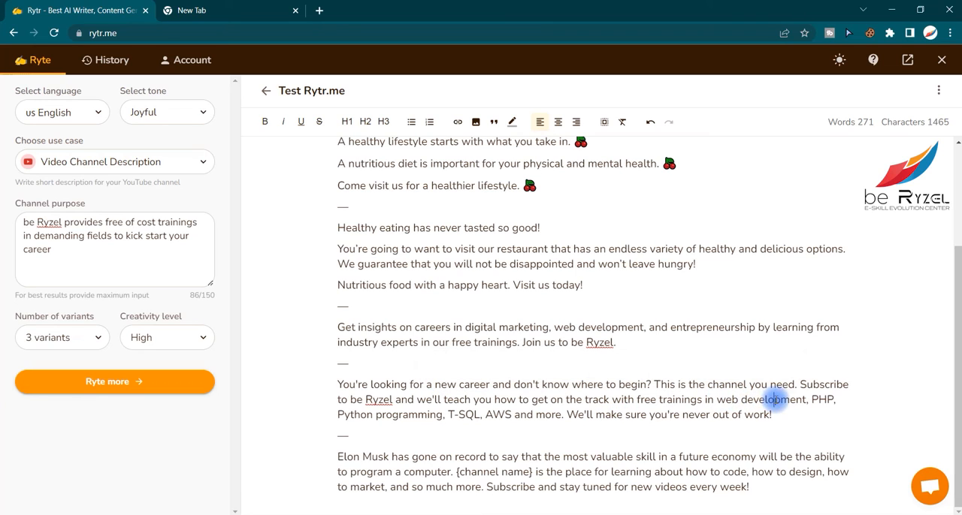
left_click(485, 415)
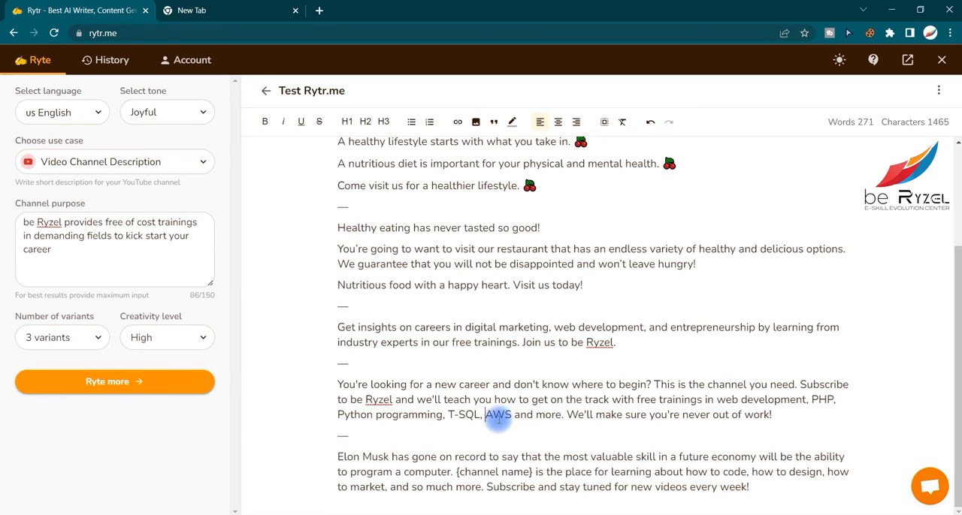
left_click(534, 415)
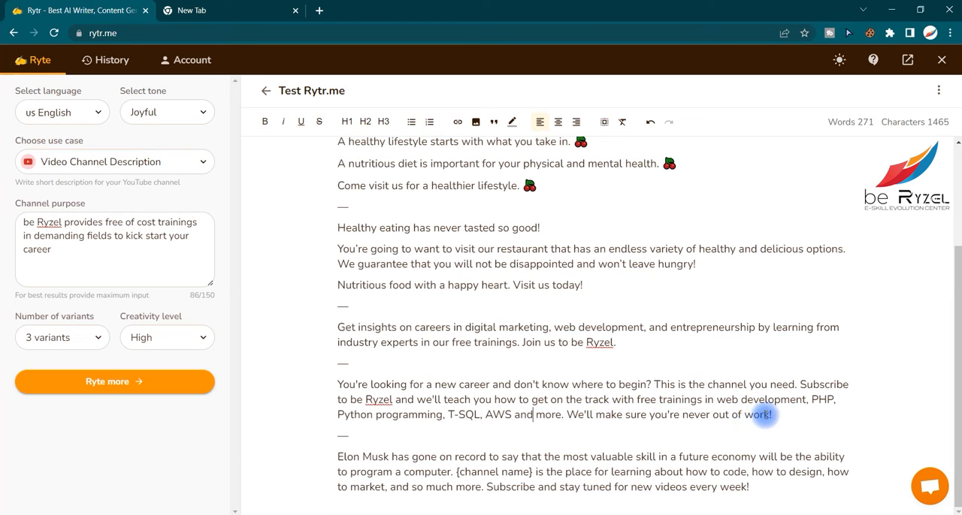
double_click(814, 398)
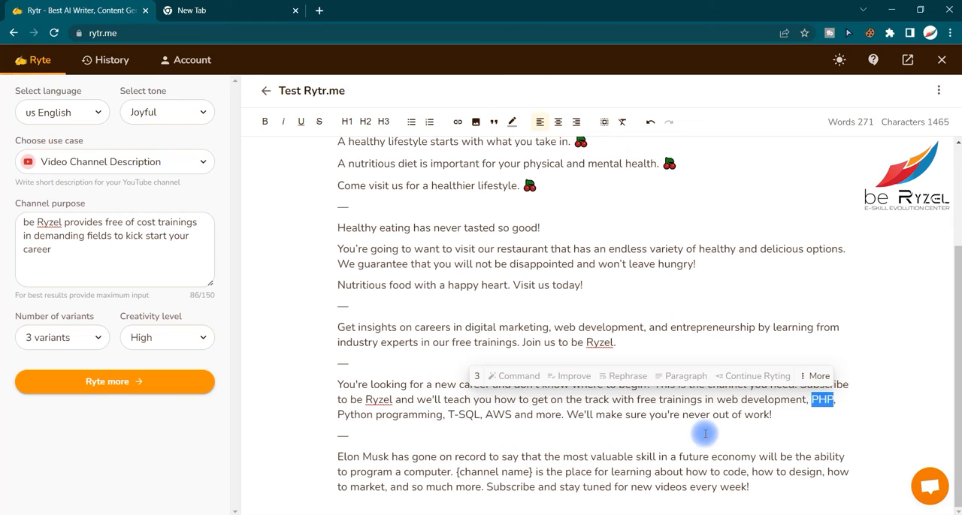
- Read the third channel description, including its {channel name} placeholder, and look over the generated variants again
left_click(563, 457)
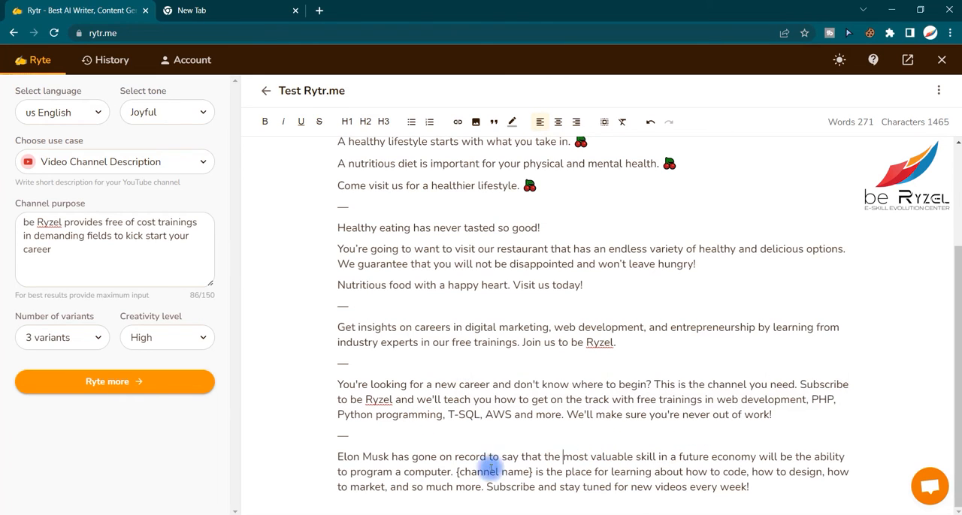
left_click_drag(323, 459, 362, 459)
left_click(413, 458)
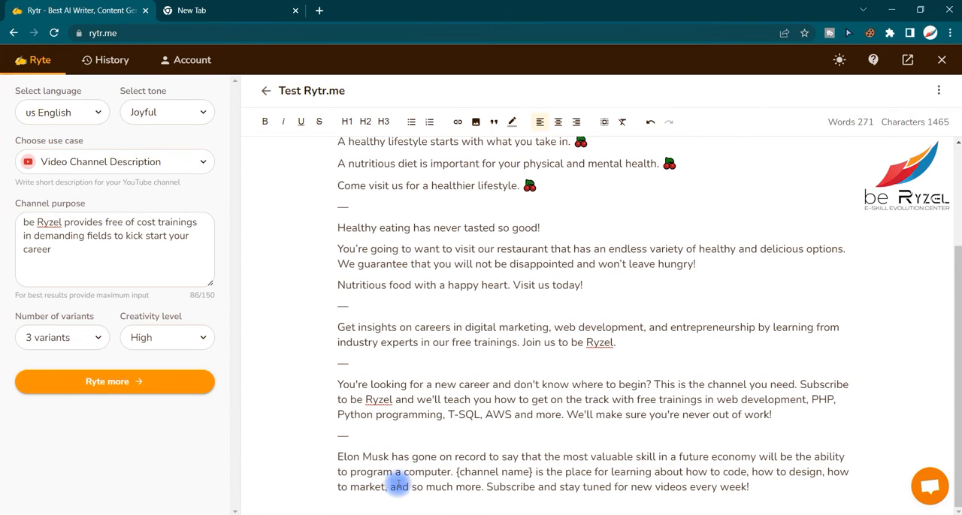
mouse_move(529, 472)
left_mouse_down()
mouse_move(459, 471)
mouse_move(530, 472)
left_mouse_up()
left_click(465, 472)
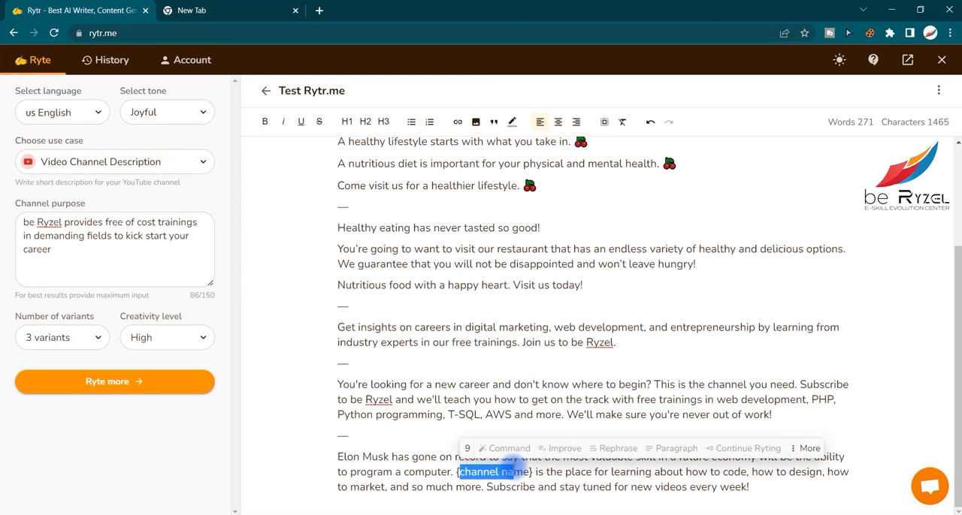
left_click(560, 472)
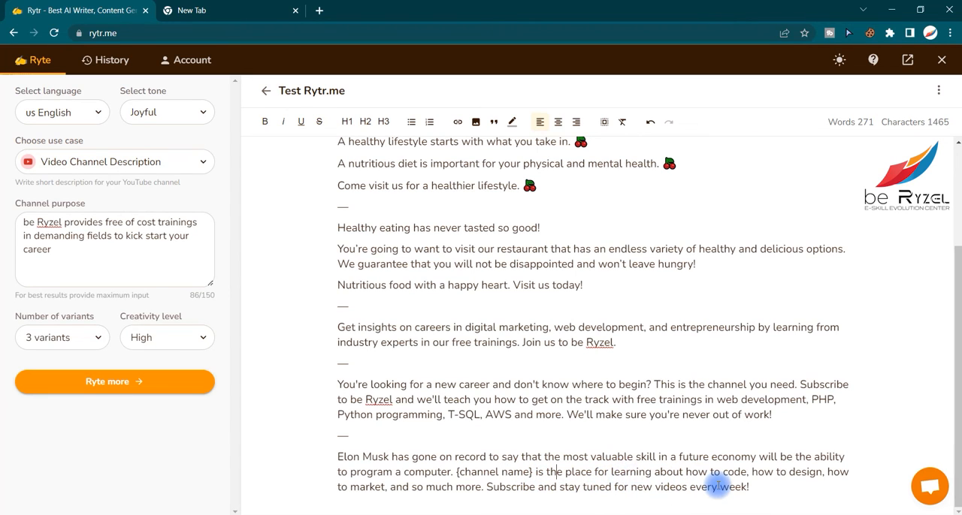
scroll(721, 458, "up", 2)
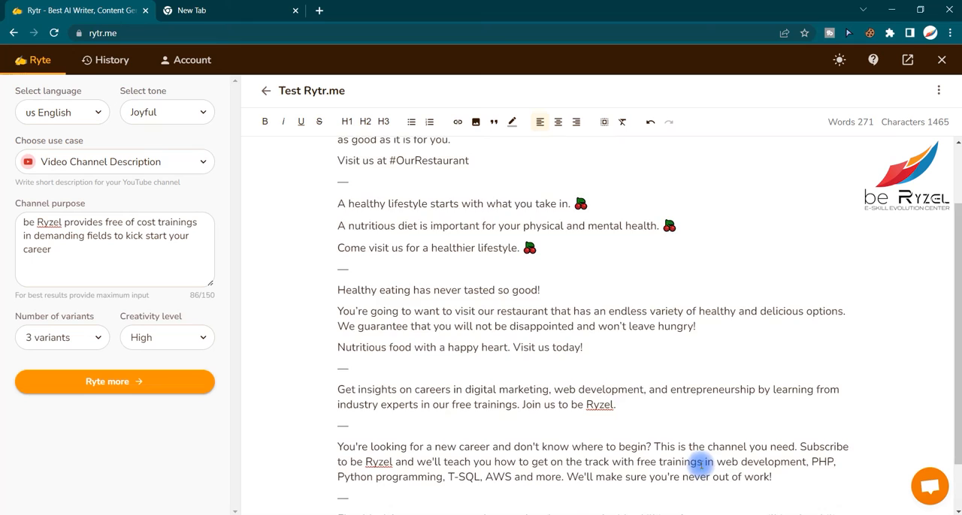
scroll(661, 456, "down", 2)
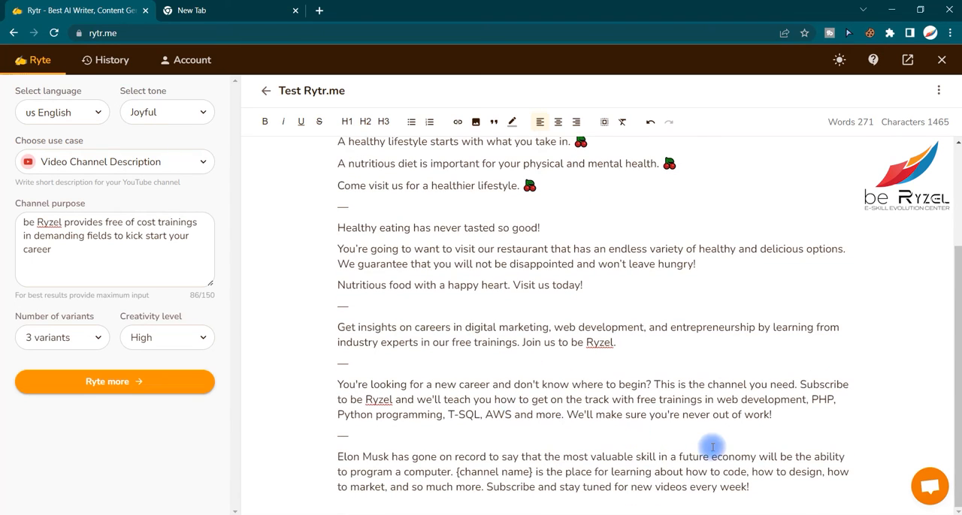
- Check the text statistics of the first channel description, beginning "Get insights on careers", and apply Improve to it
left_click_drag(749, 488, 331, 452)
left_click_drag(772, 415, 336, 384)
left_click_drag(616, 341, 338, 328)
mouse_move(349, 312)
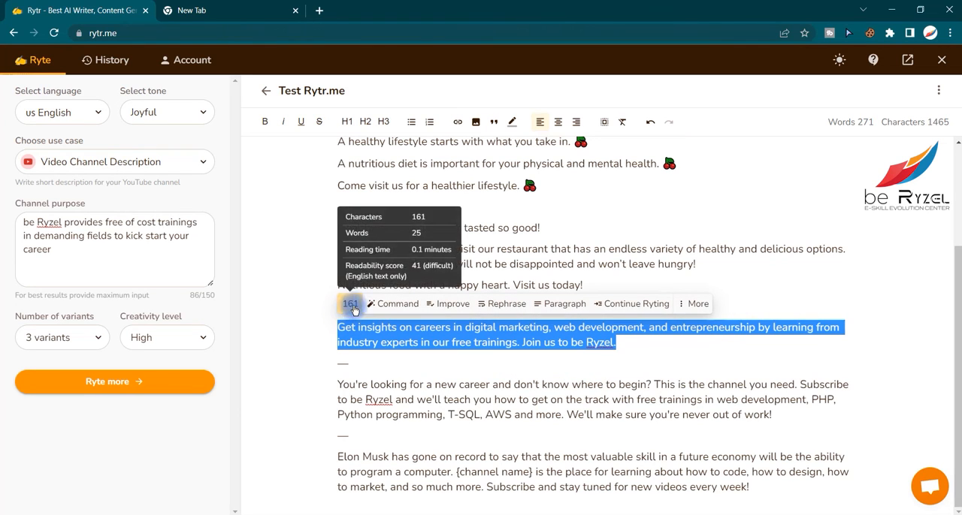
left_click(453, 313)
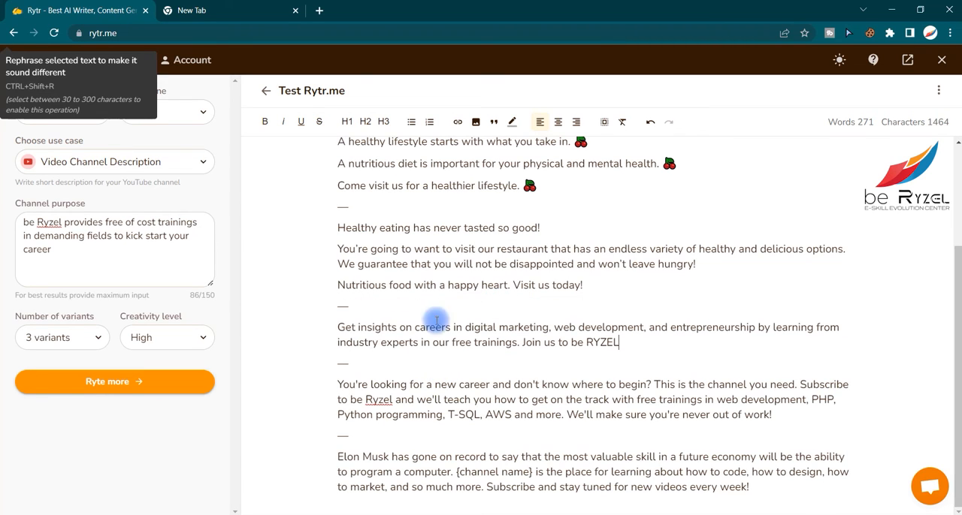
- Run a plagiarism check on the first channel description from "in digital marketing" through its last sentence
left_click_drag(679, 365, 446, 328)
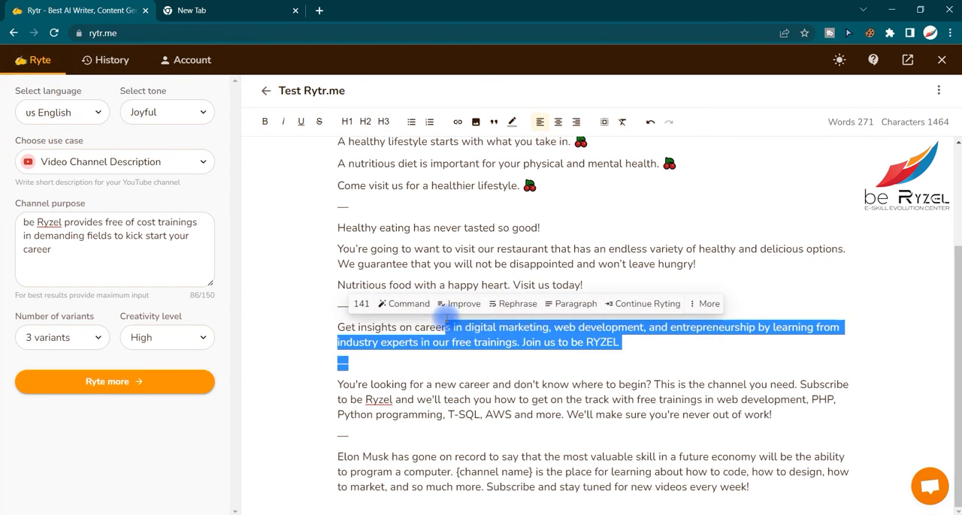
left_click(691, 307)
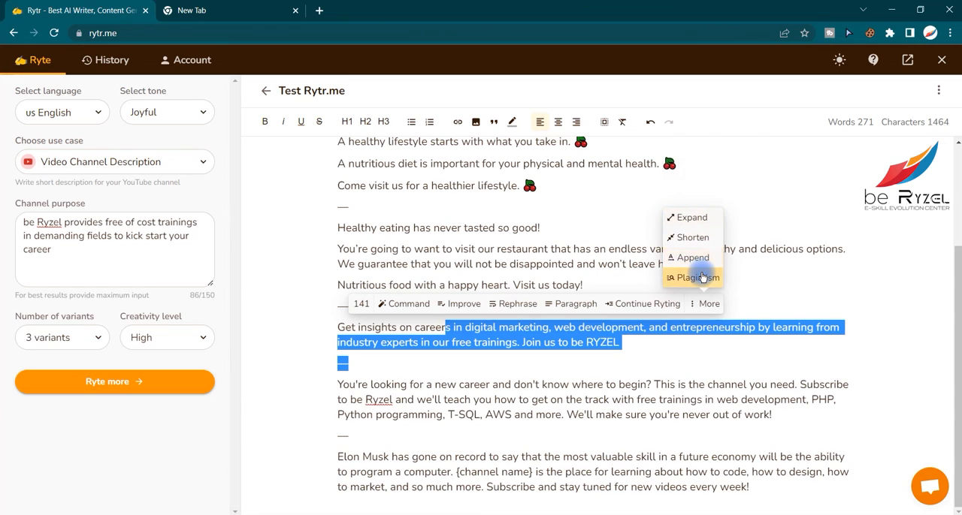
left_click(699, 277)
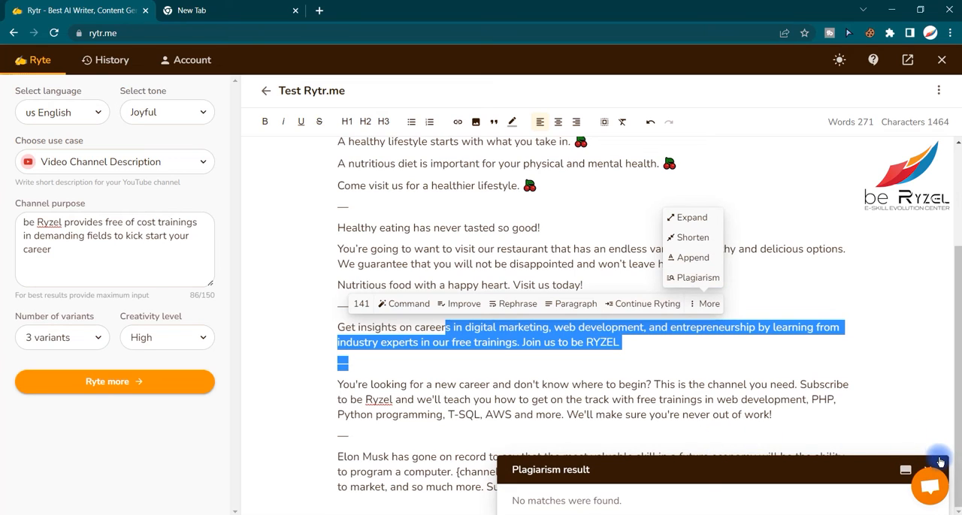
left_click(652, 383)
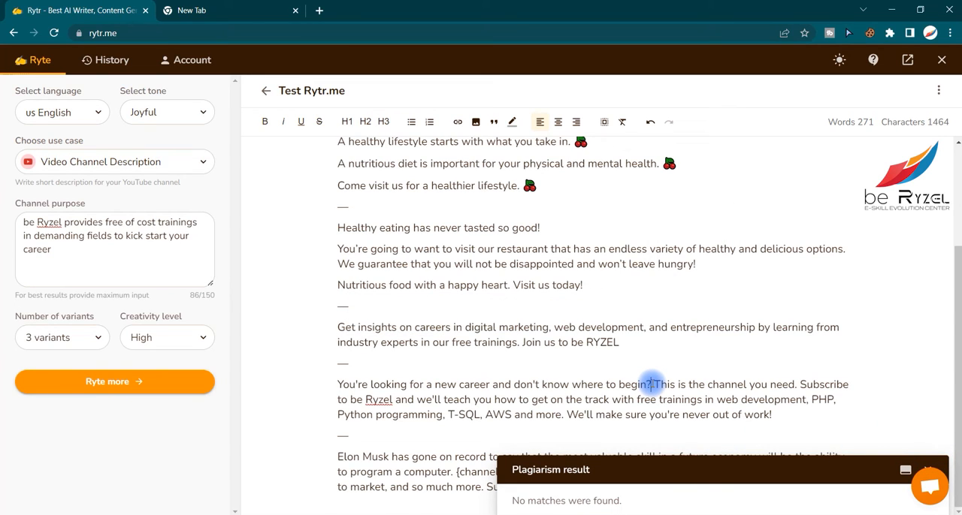
- Browse the available use cases and change the use case to Copywriting Framework: AIDA
left_click(192, 260)
left_click(131, 162)
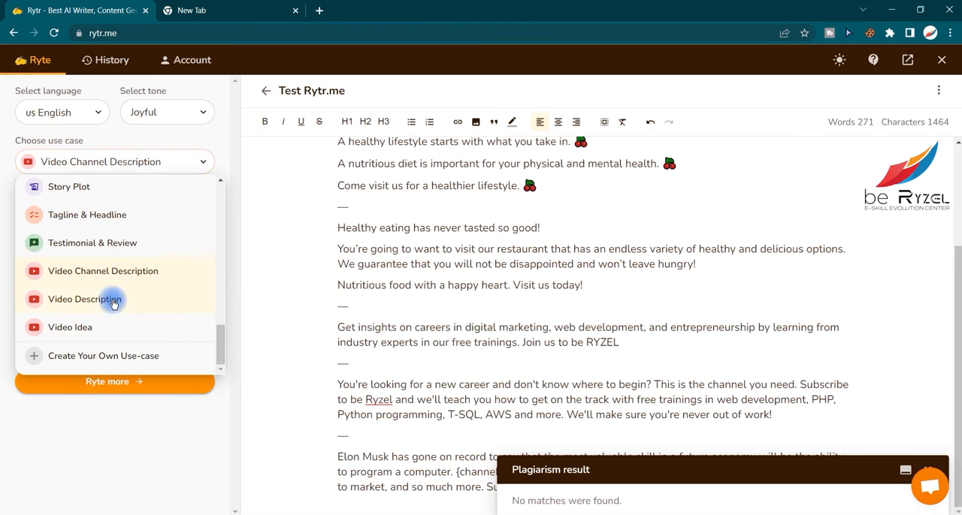
scroll(112, 301, "up", 3)
scroll(104, 333, "up", 5)
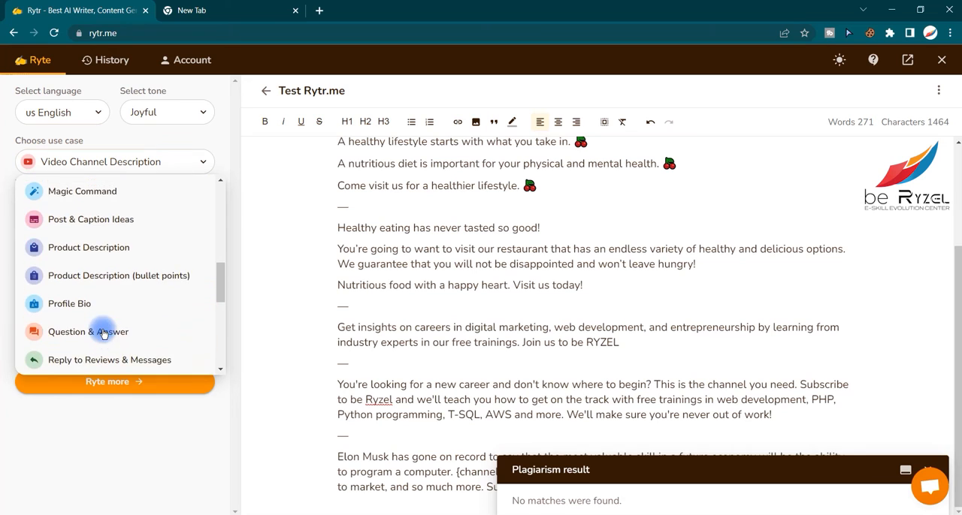
scroll(104, 333, "up", 2)
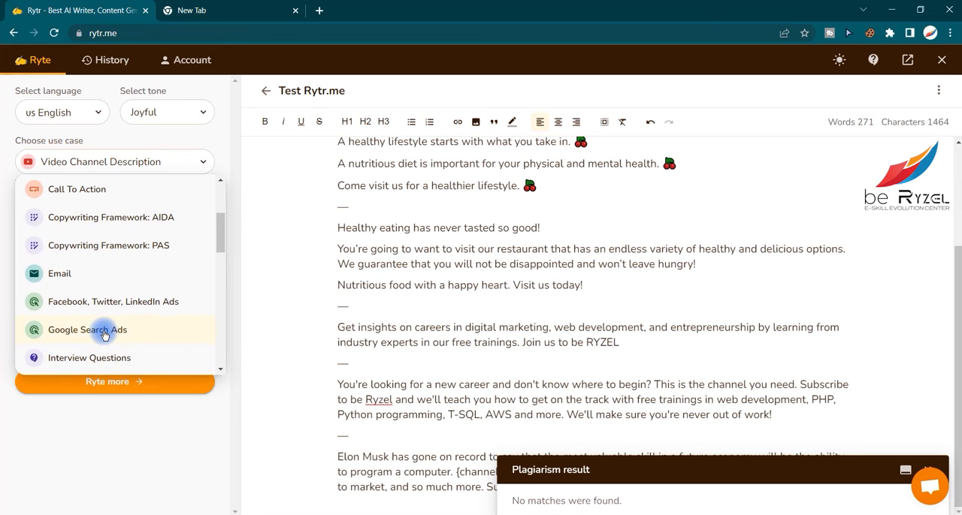
scroll(104, 332, "up", 5)
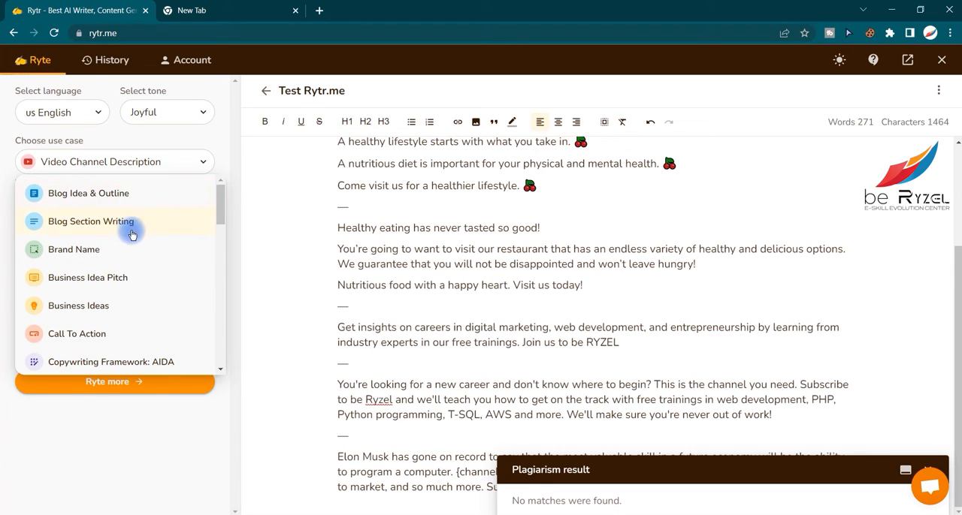
scroll(135, 267, "down", 3)
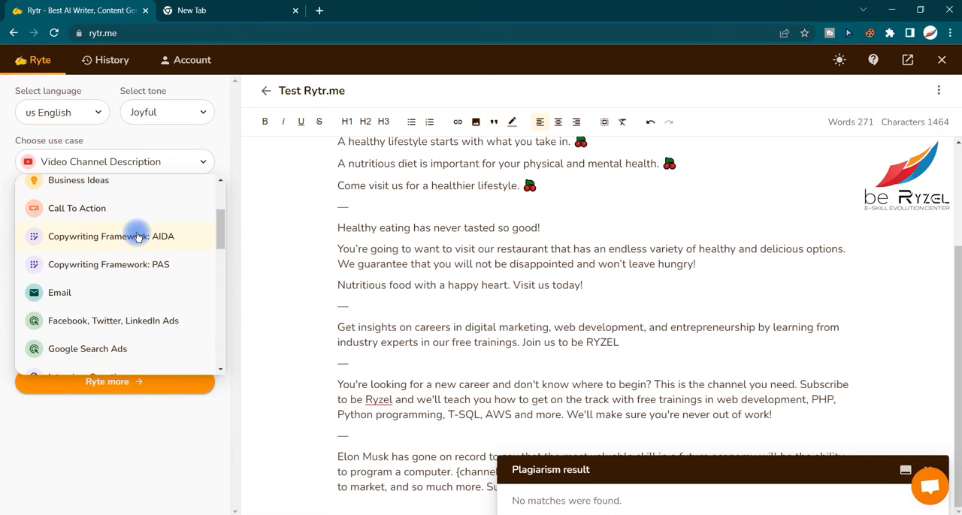
left_click(138, 238)
left_click(662, 398)
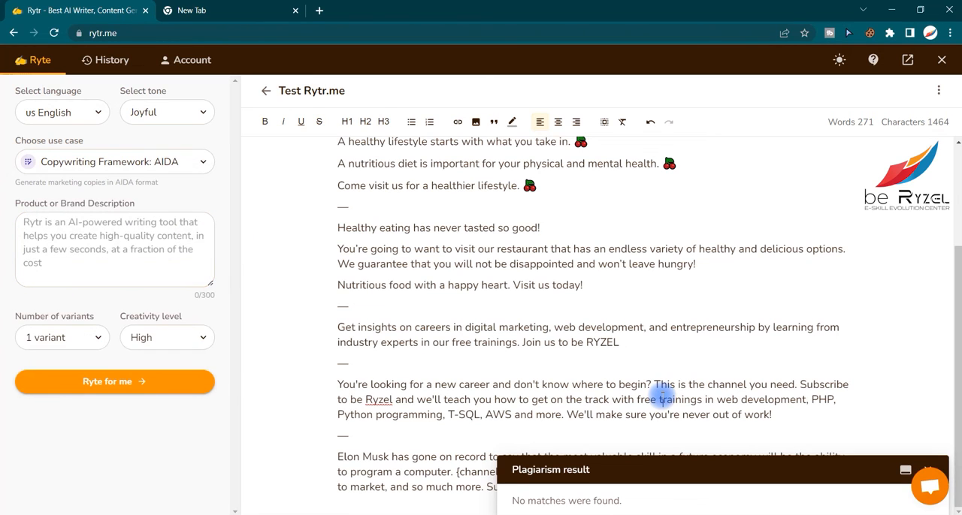
- Clear the document and enter the brand description "serums and lotions made with 100% organic ingredients to make you look younger and brighter"
key("ctrl+a")
key("Delete")
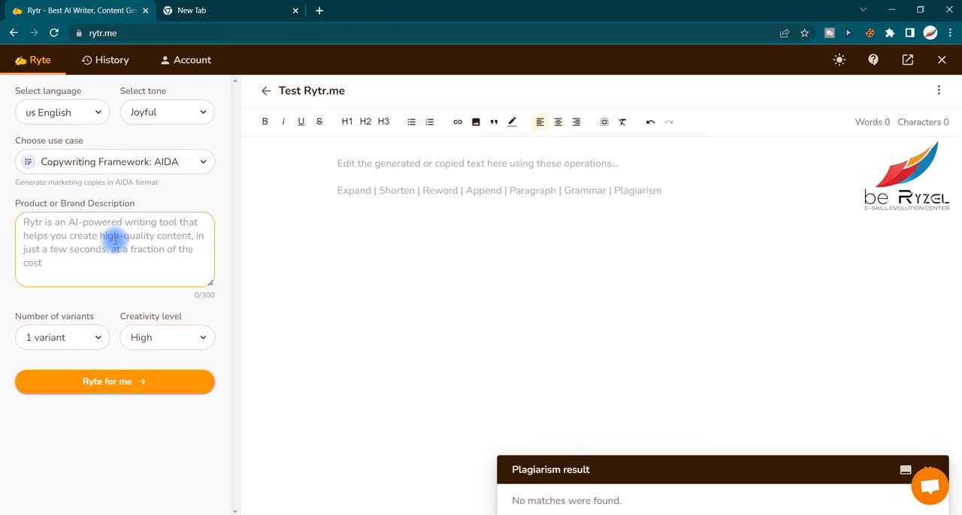
type("serums and lotions made wit")
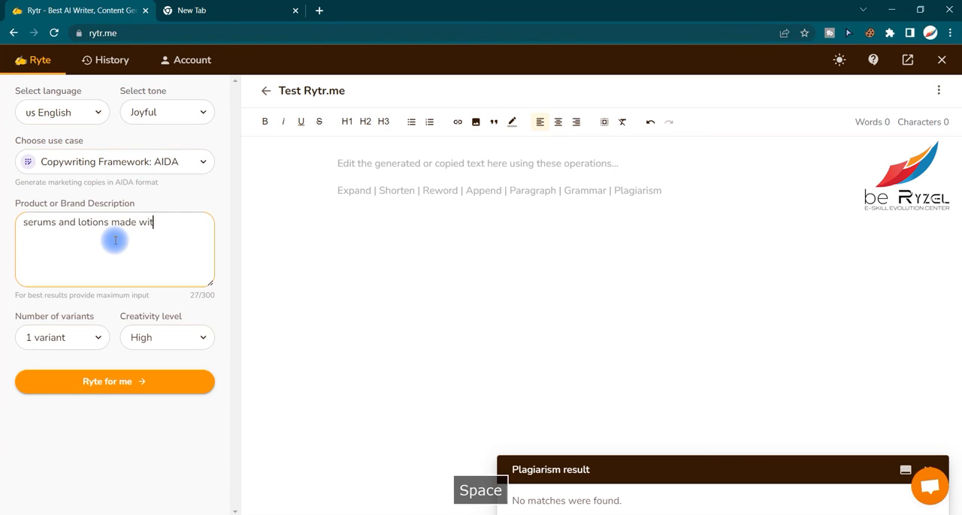
type("h 100%")
key("BackSpace")
type("% organic")
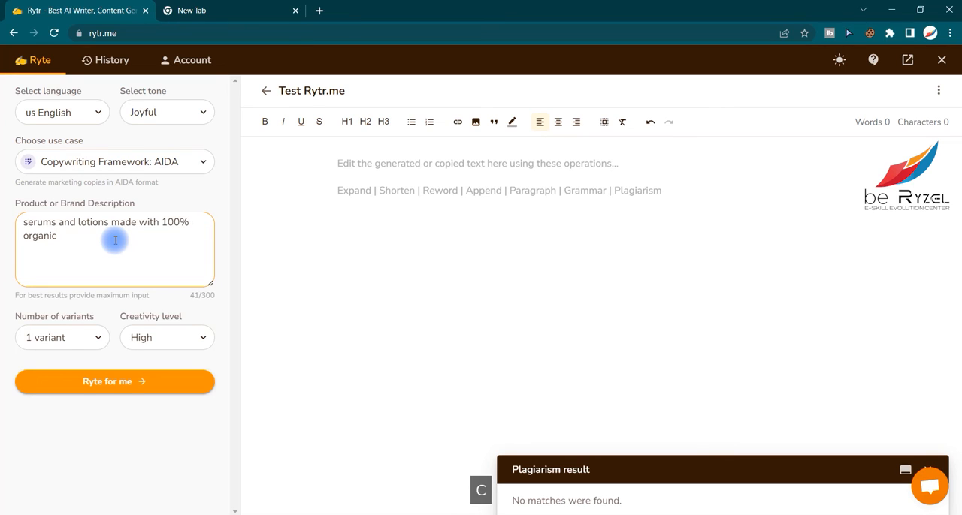
type(" ing")
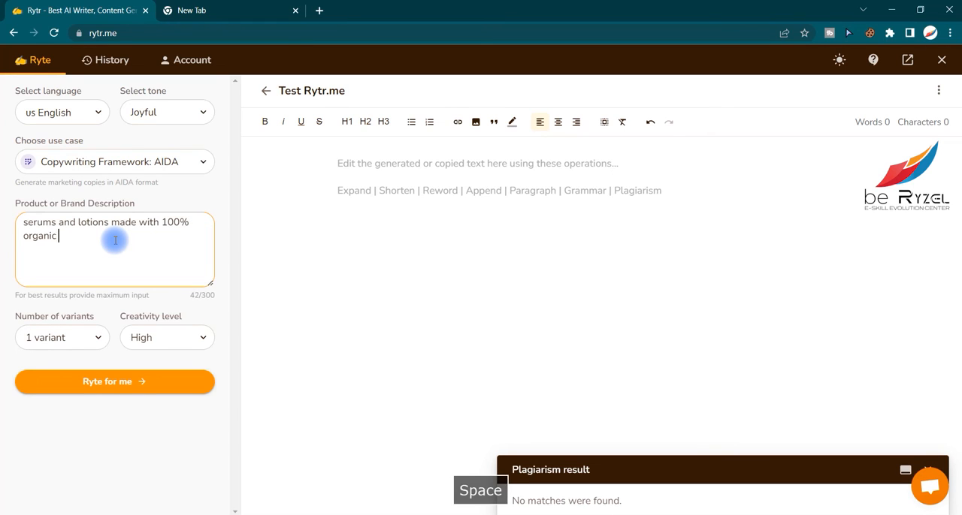
type("redients to ")
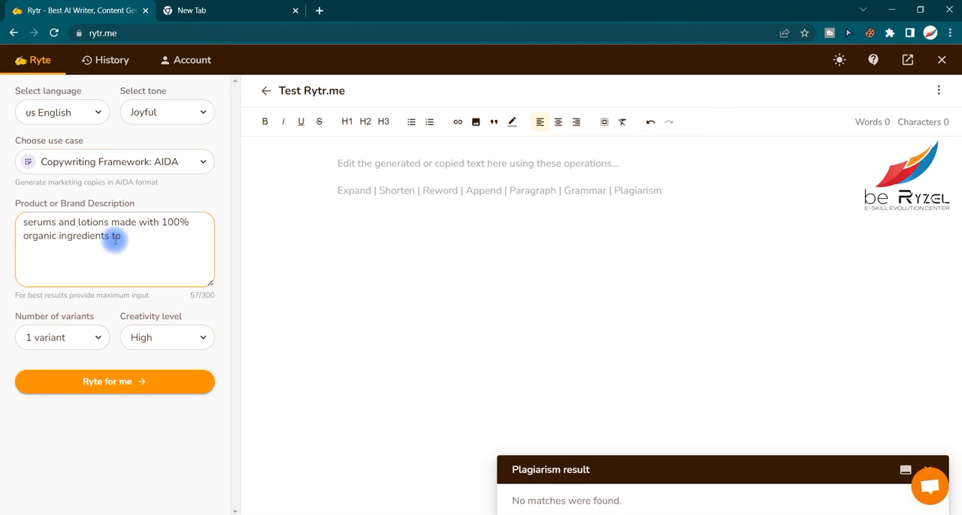
type("make you look youn")
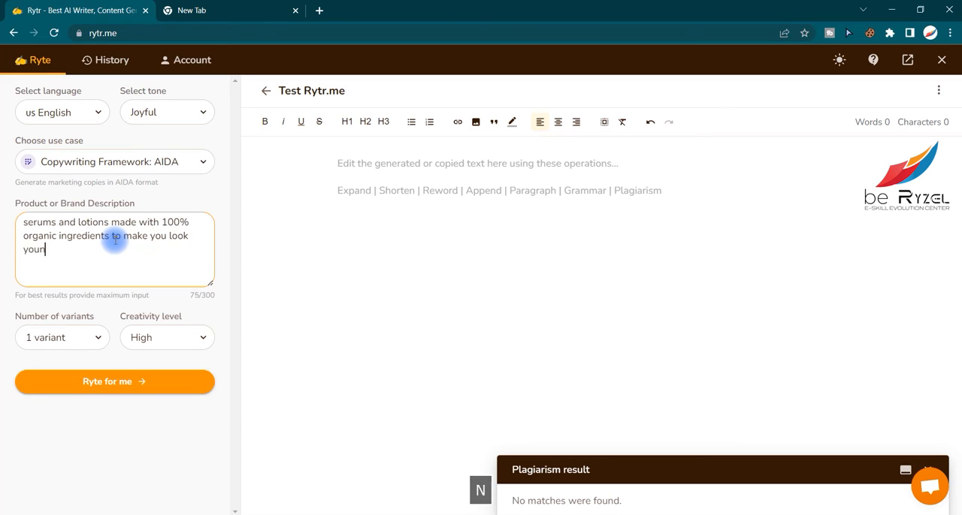
type("and brighter")
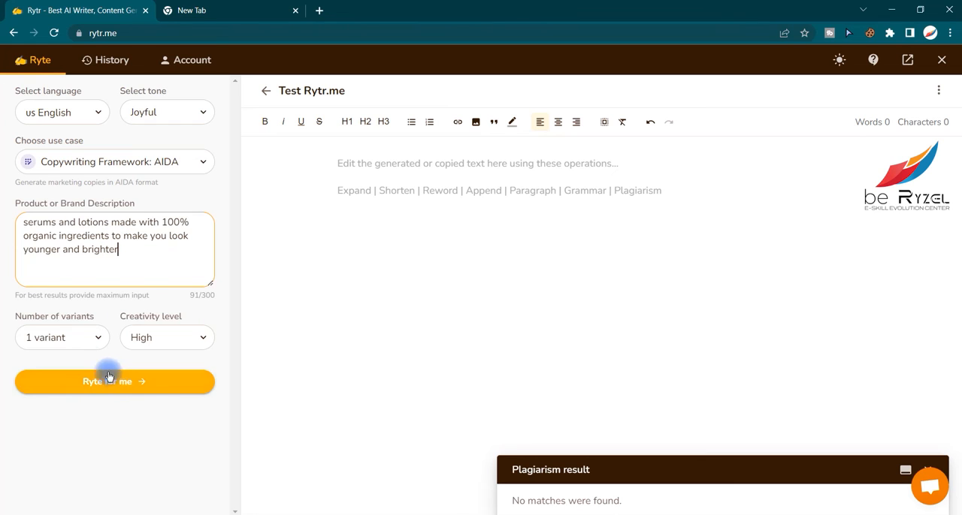
- Set the output to 3 variants with High creativity and generate the AIDA copy
left_click(81, 344)
left_click(71, 408)
left_click(150, 344)
left_click(139, 453)
left_click(128, 384)
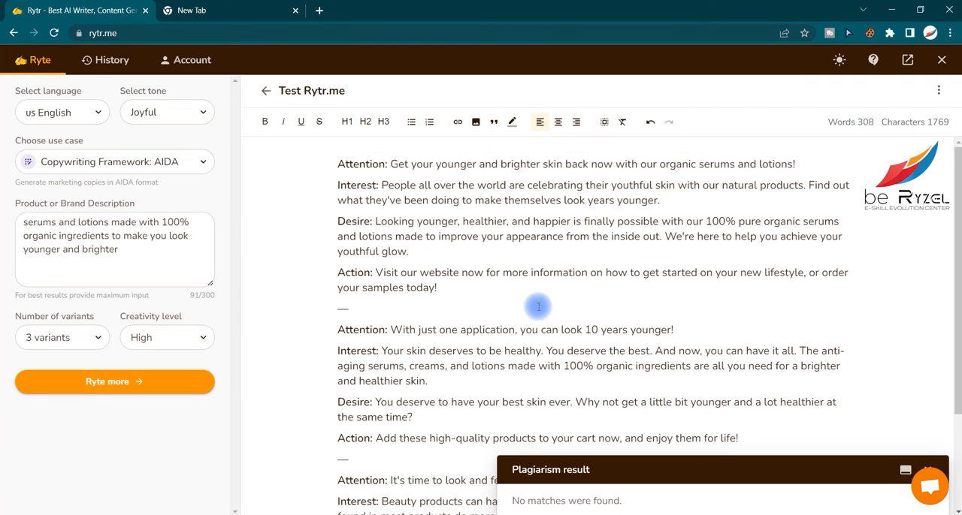
- Examine the Attention, Interest, Desire and Action parts of the first generated AIDA variant
left_click(342, 184)
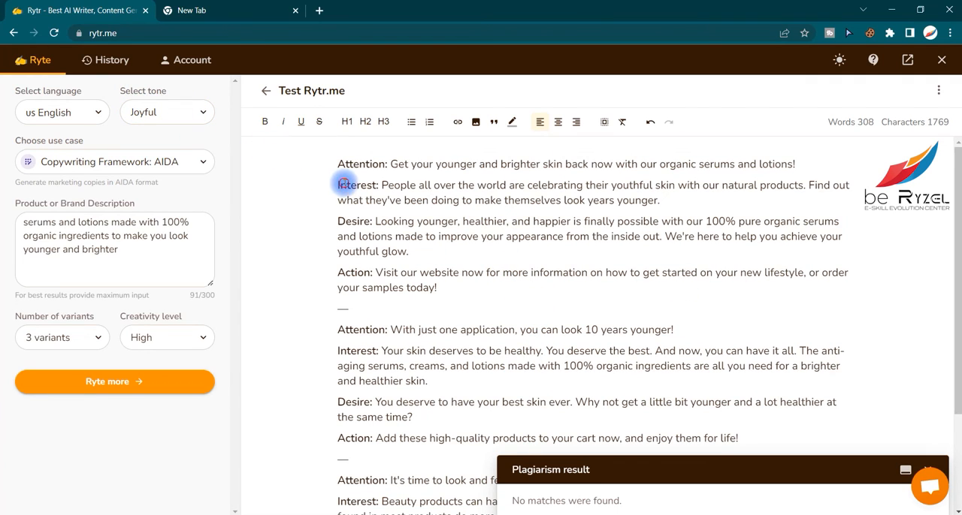
left_click_drag(336, 164, 387, 164)
left_click(383, 165)
left_click_drag(338, 185, 376, 185)
left_click_drag(337, 221, 371, 221)
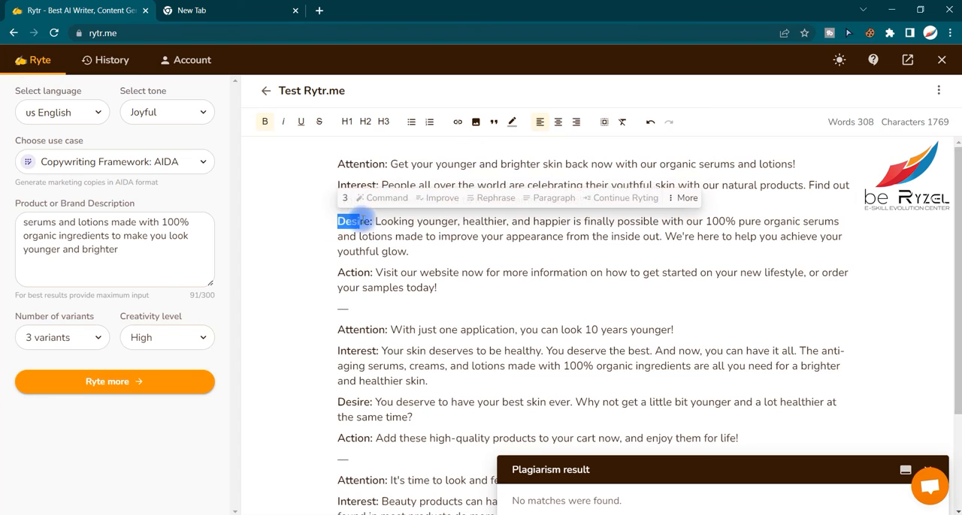
left_click_drag(337, 273, 363, 273)
left_click(361, 289)
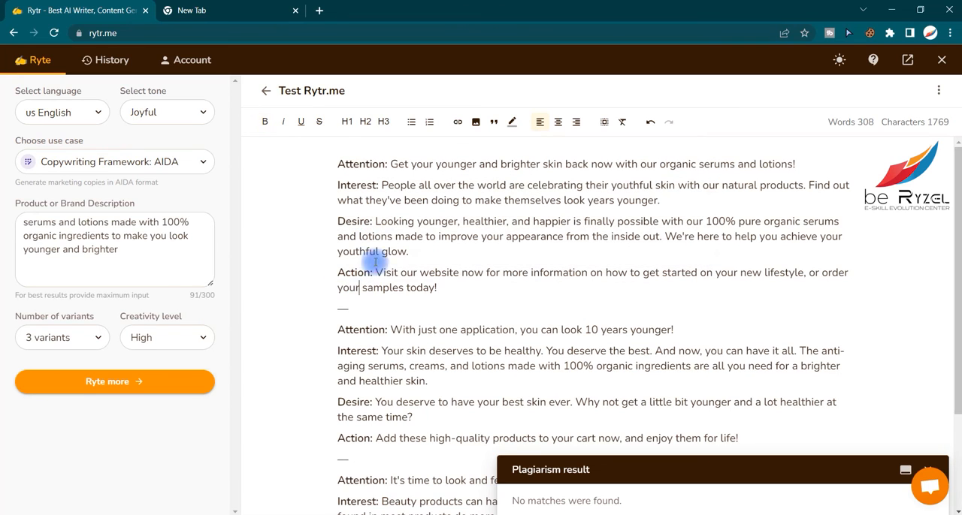
left_click(365, 163)
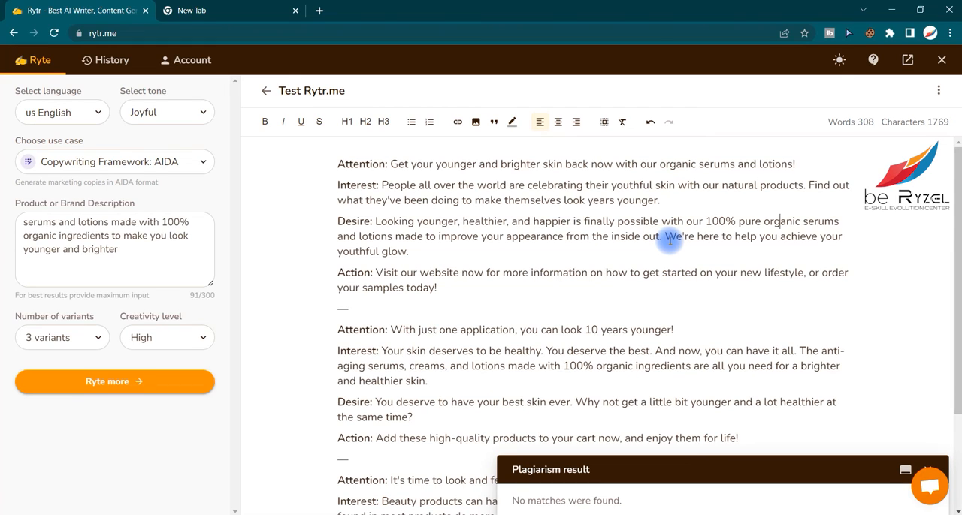
left_click(445, 284)
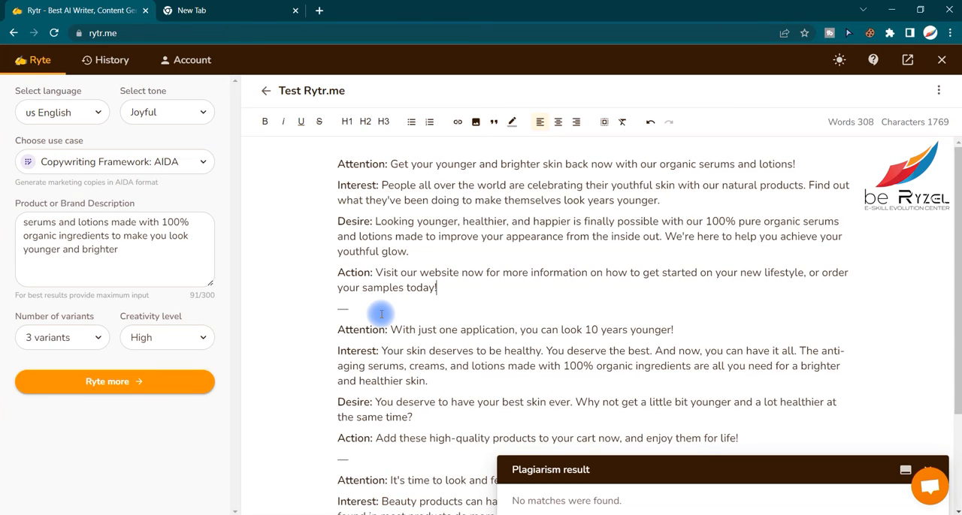
- Close the plagiarism result and read the Action lines of the second and third AIDA variants
scroll(368, 331, "down", 1)
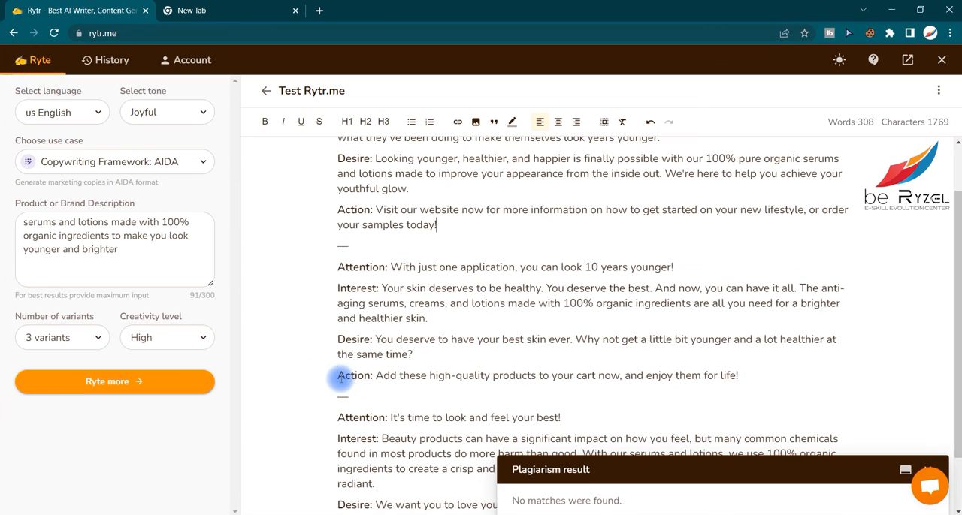
left_click(376, 377)
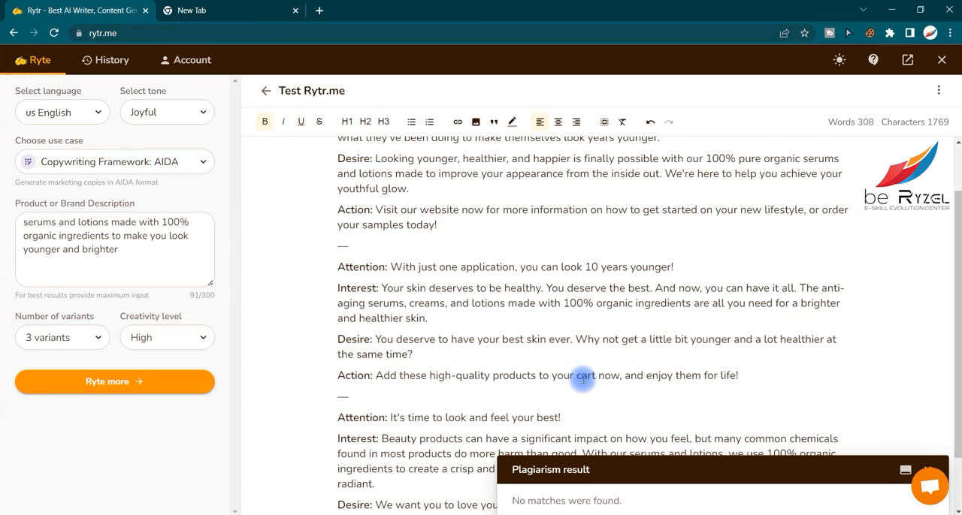
scroll(766, 390, "down", 1)
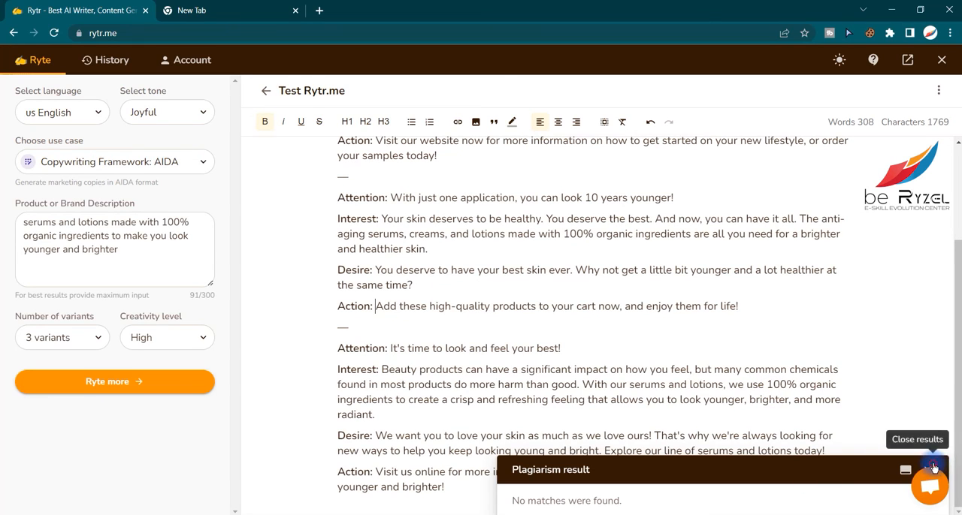
left_click(932, 469)
left_click(384, 471)
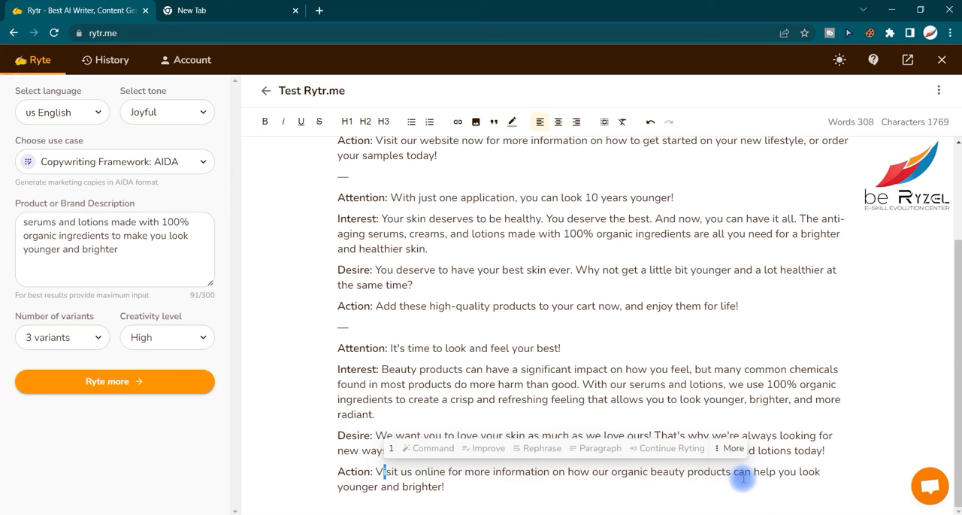
left_click(788, 472)
left_click_drag(442, 488, 378, 472)
left_click(422, 473)
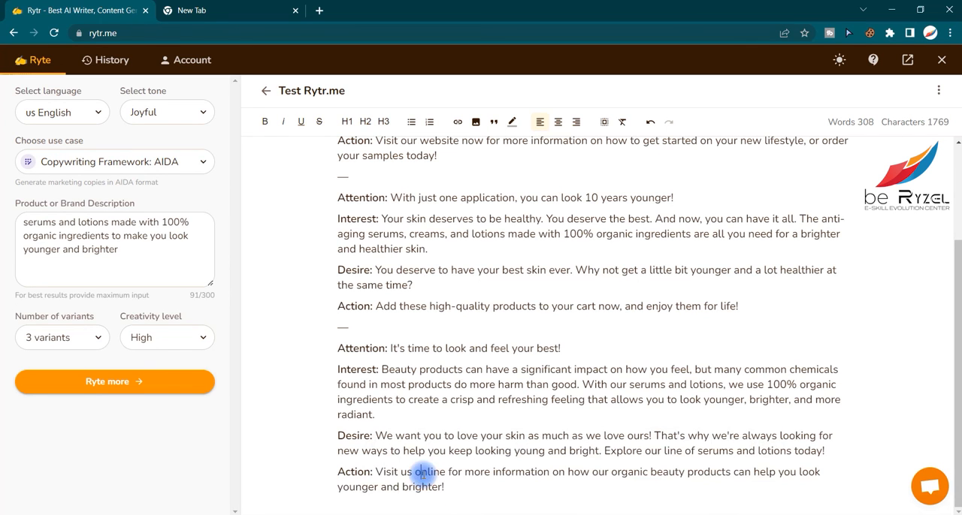
- Change the use case to Copywriting Framework: PAS and enter the brand description "Asian food with organic ingredients", capitalizing "Asian"
scroll(423, 470, "up", 3)
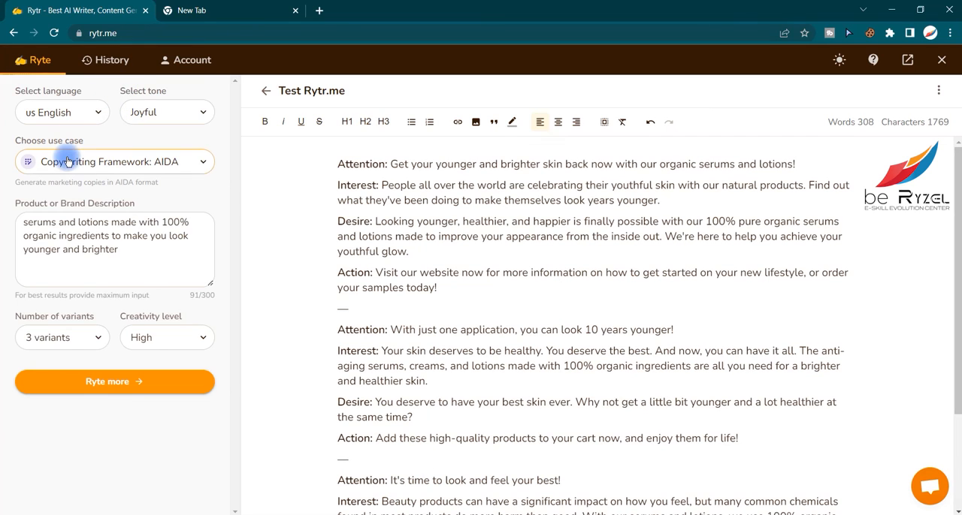
left_click(67, 161)
left_click(158, 259)
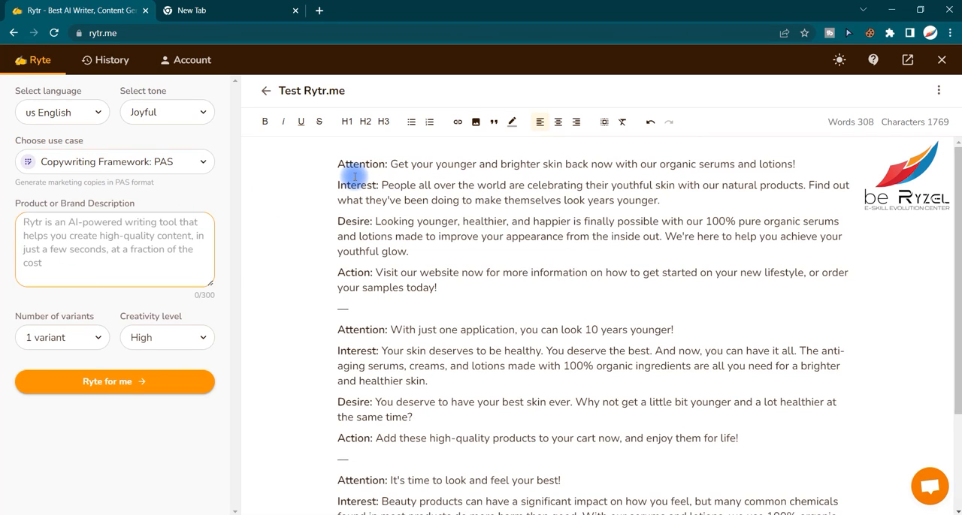
type("ssian food ")
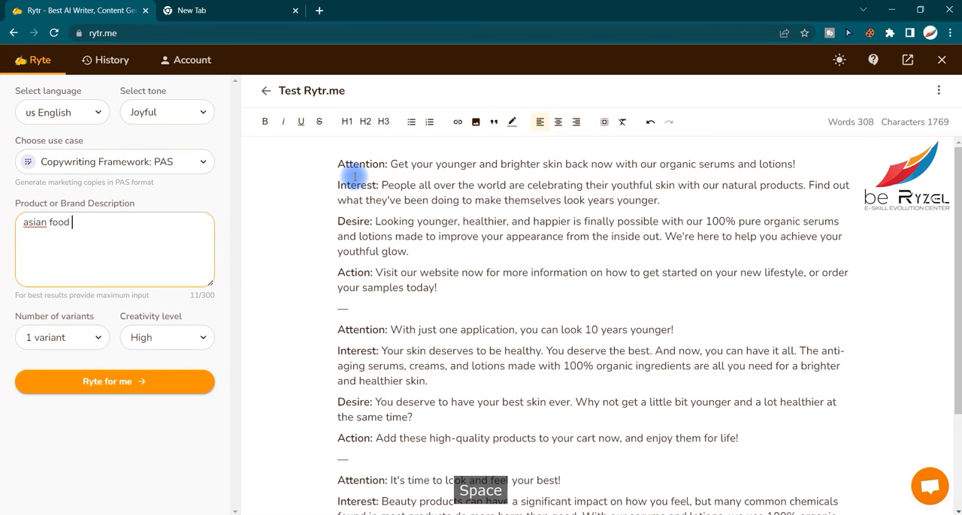
type("with organic ingredients")
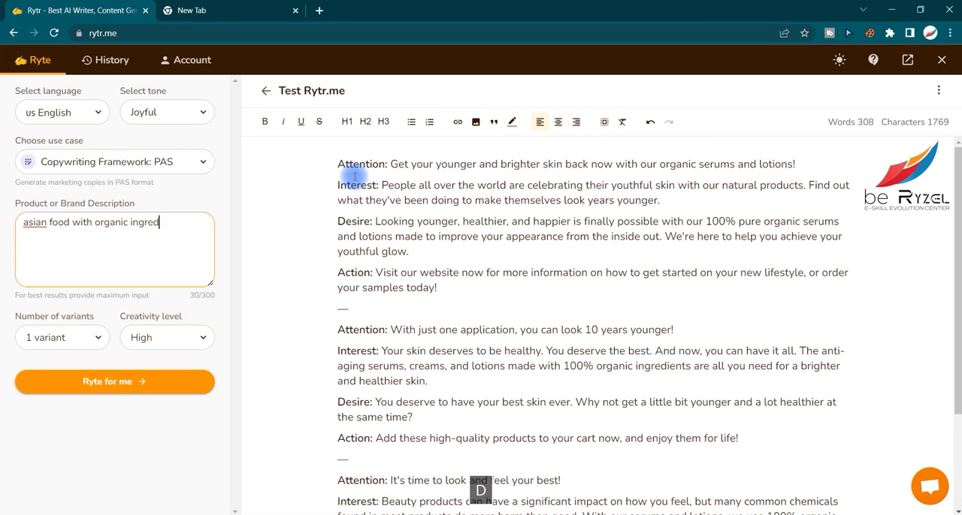
right_click(43, 224)
right_click(30, 223)
left_click(41, 229)
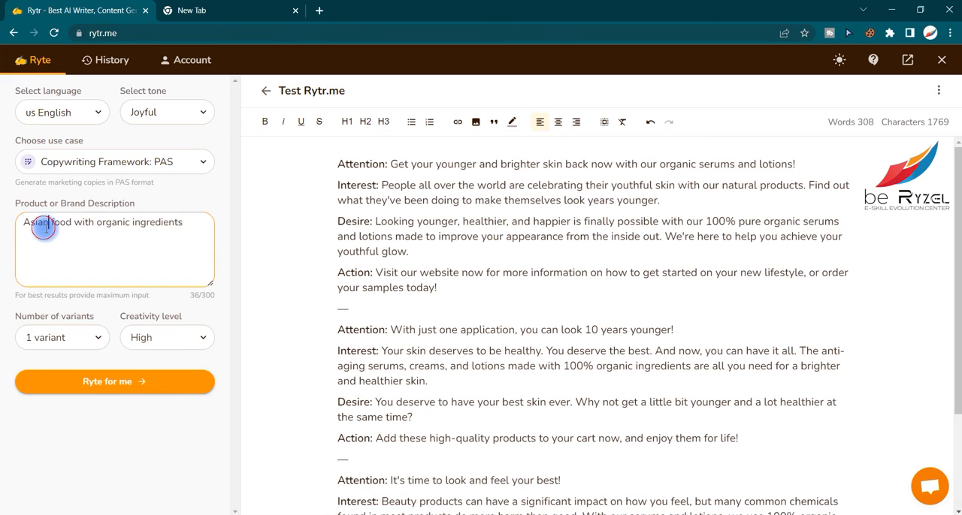
- Set the tone to Convincing and generate the PAS copy for the Asian food description
left_click(183, 119)
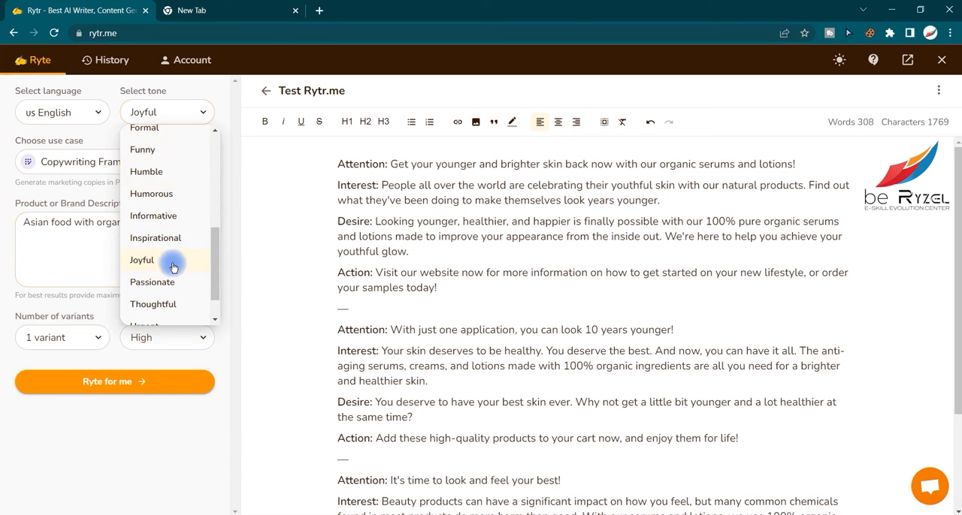
scroll(174, 258, "down", 2)
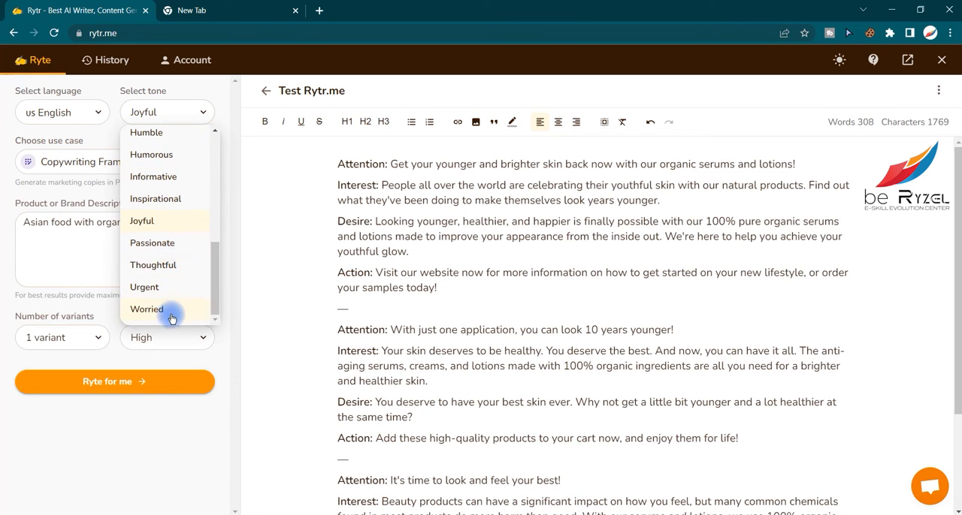
scroll(169, 263, "up", 4)
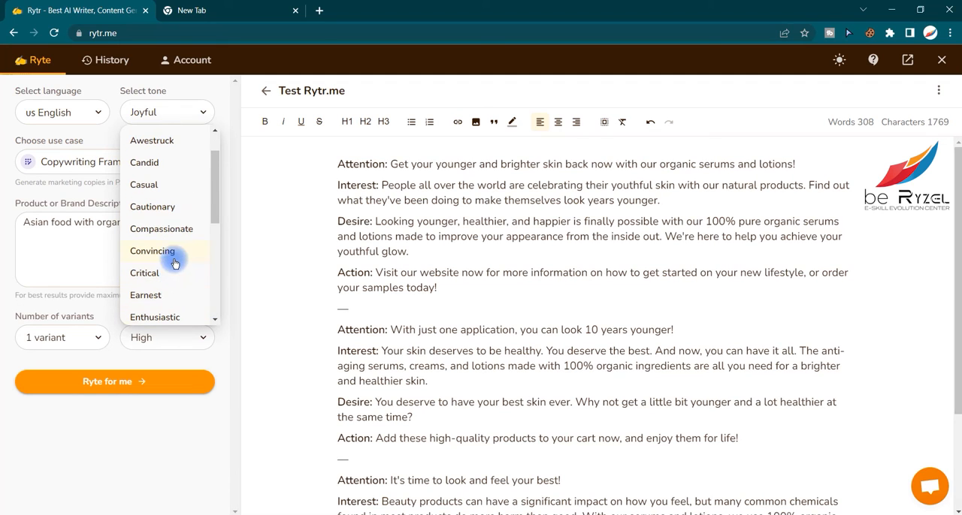
left_click(168, 253)
left_click(165, 381)
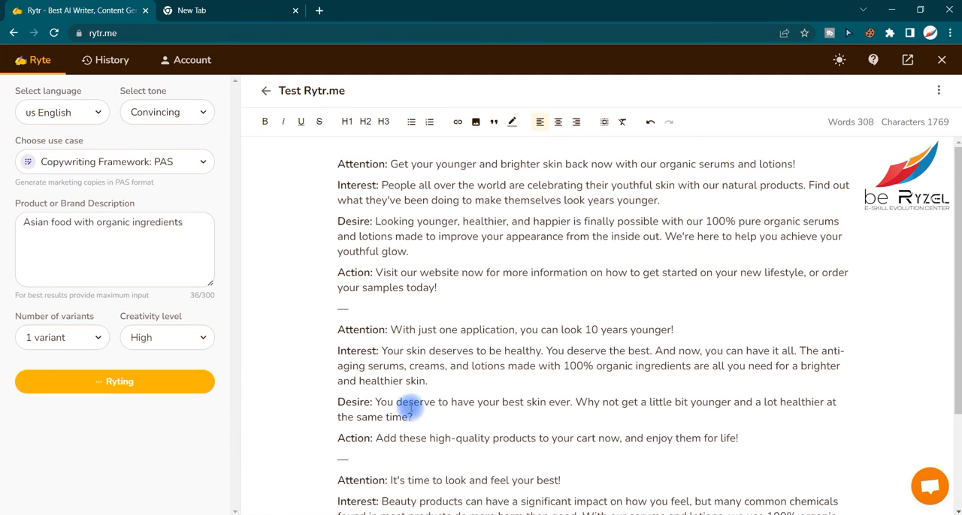
- Examine the Problem, Agitate and Solve parts of the generated Asian food copy
scroll(466, 421, "down", 2)
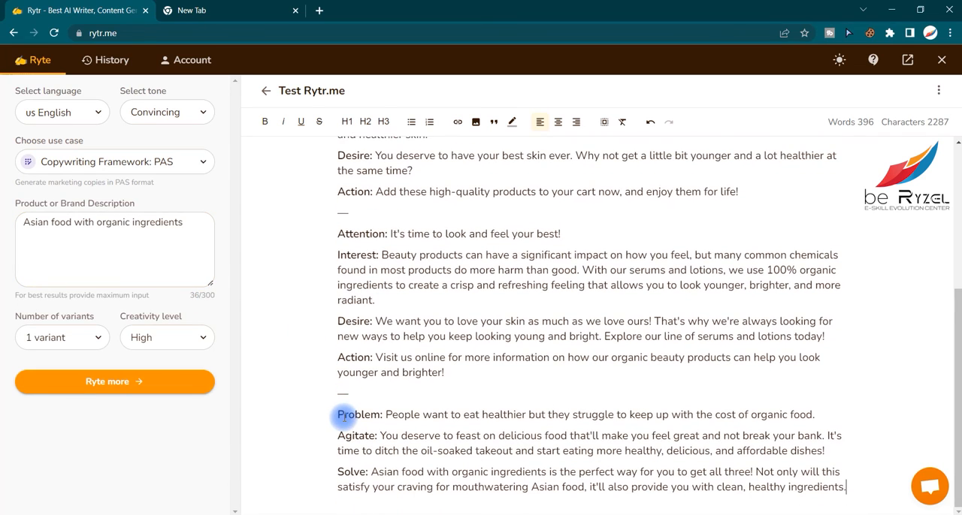
left_click(365, 436)
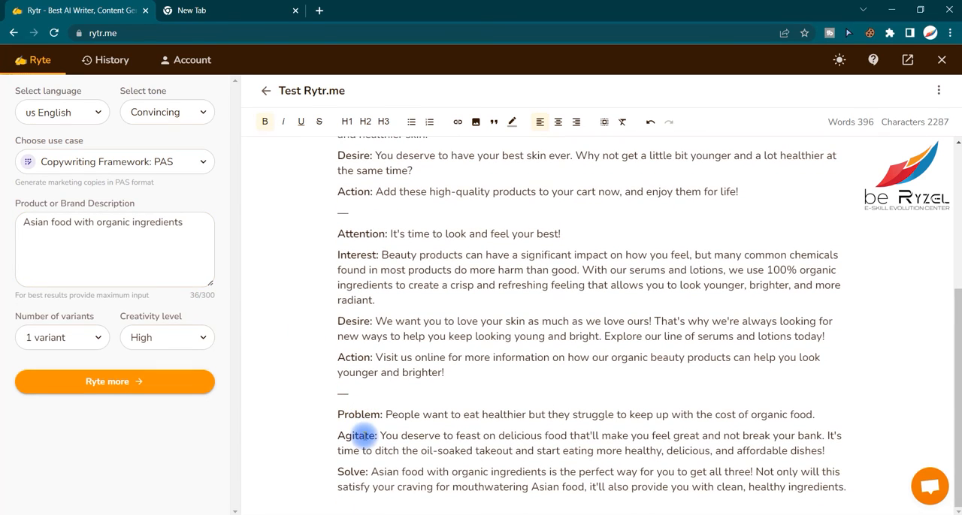
left_click(359, 473)
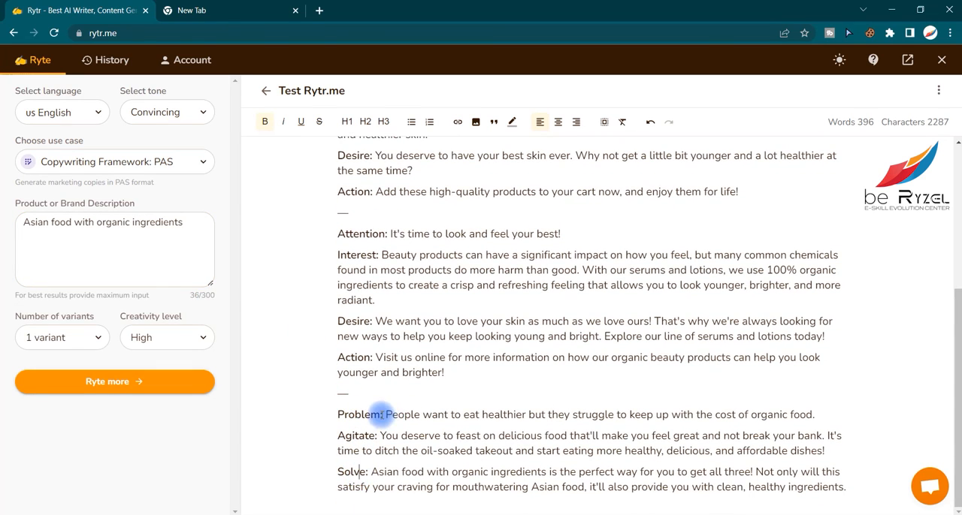
left_click_drag(388, 415, 733, 419)
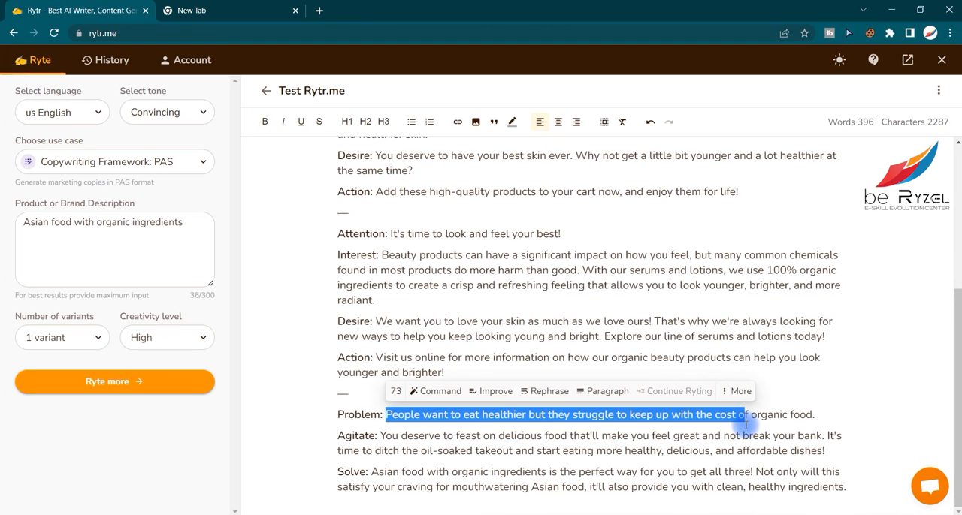
left_click(376, 453)
left_click_drag(385, 436, 839, 448)
left_click(680, 460)
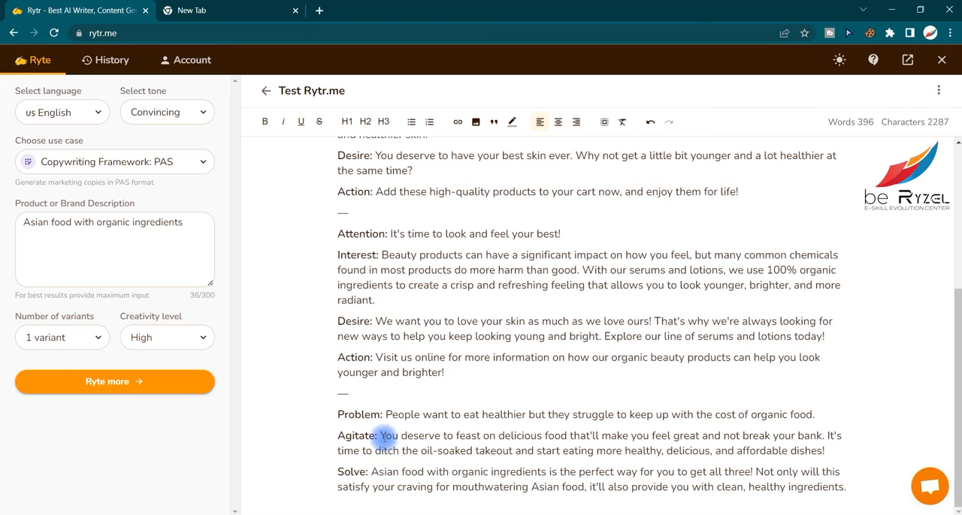
left_click_drag(371, 471, 845, 488)
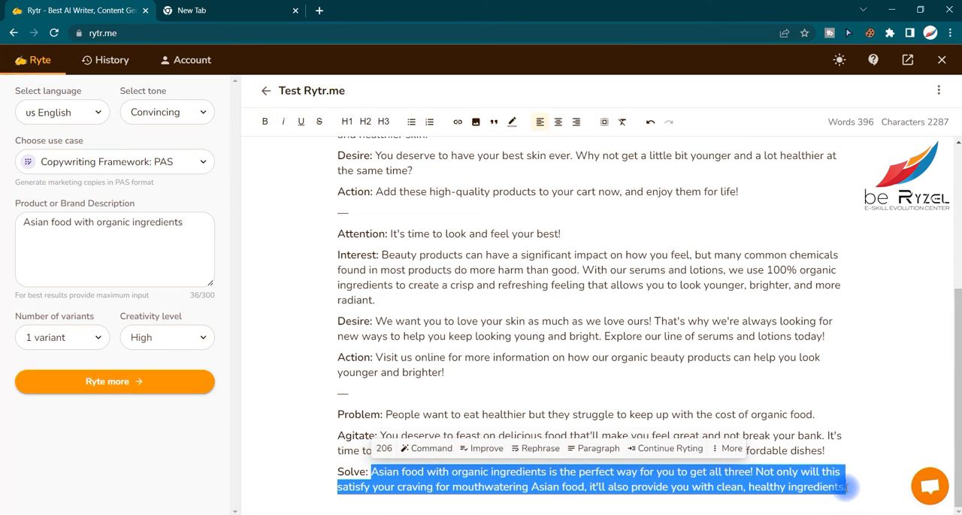
left_click(845, 488)
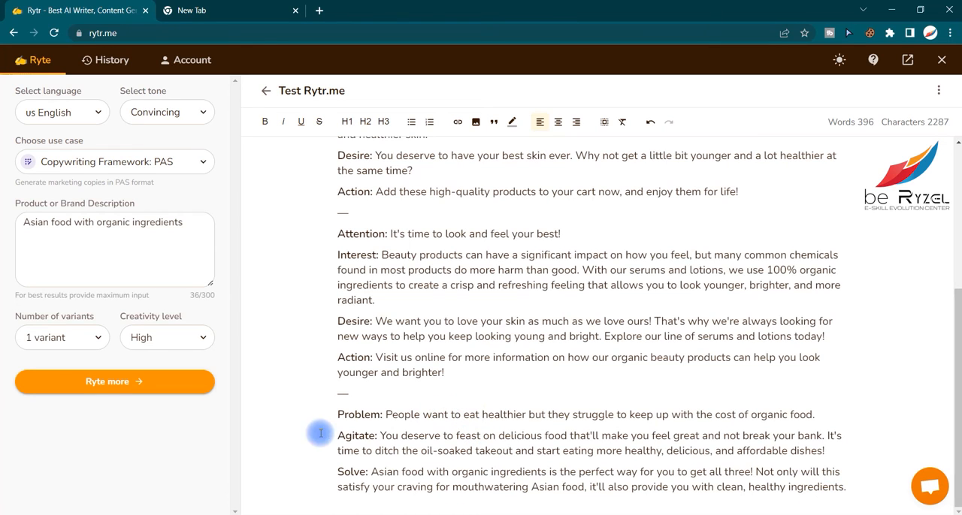
left_click_drag(337, 419, 351, 438)
left_click_drag(336, 474, 340, 473)
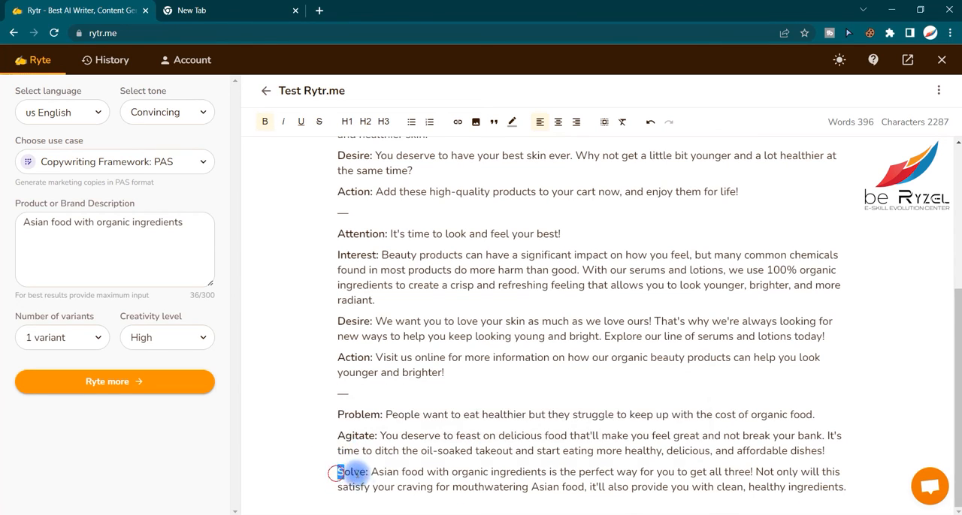
- Reread the Problem line of the Asian food copy and go back to the first AIDA variant of the document
left_click_drag(469, 414, 479, 413)
left_click_drag(578, 412, 588, 411)
left_click(648, 412)
left_click(662, 411)
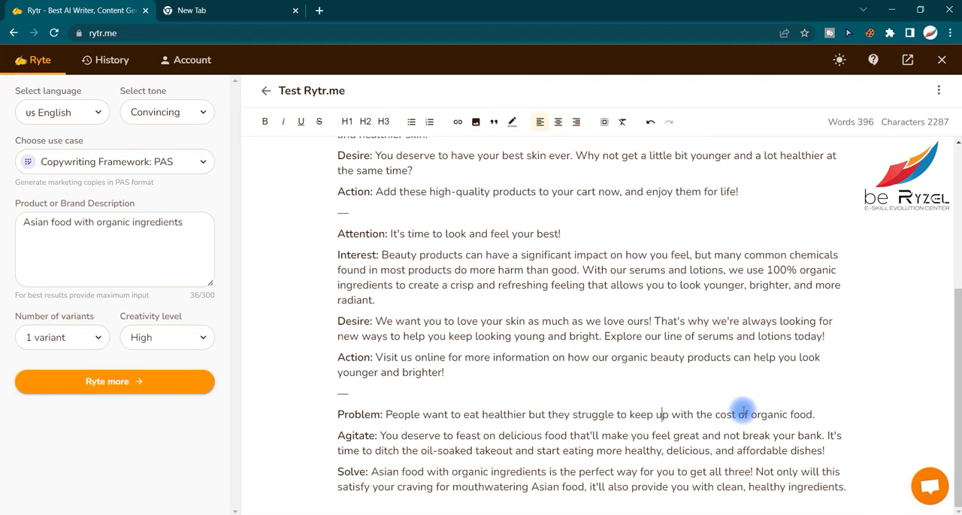
scroll(957, 383, "up", 3)
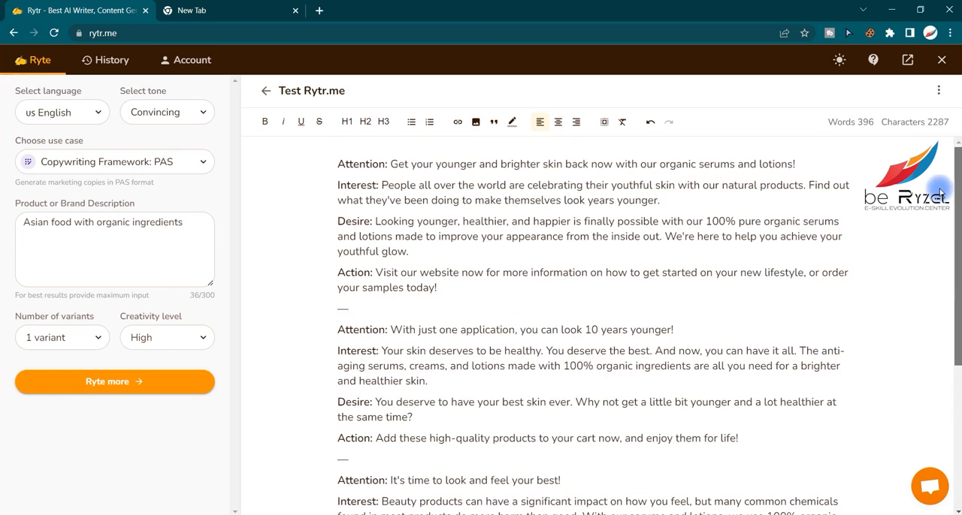
left_click(497, 328)
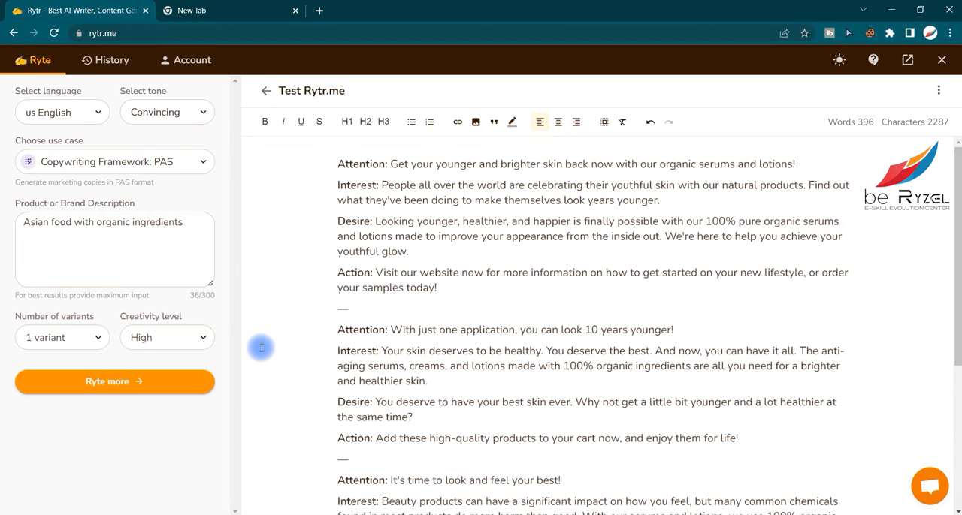
- Look through the available use cases down to Create Your Own Use-case, and close the list without choosing one
left_click(188, 163)
scroll(174, 274, "down", 1)
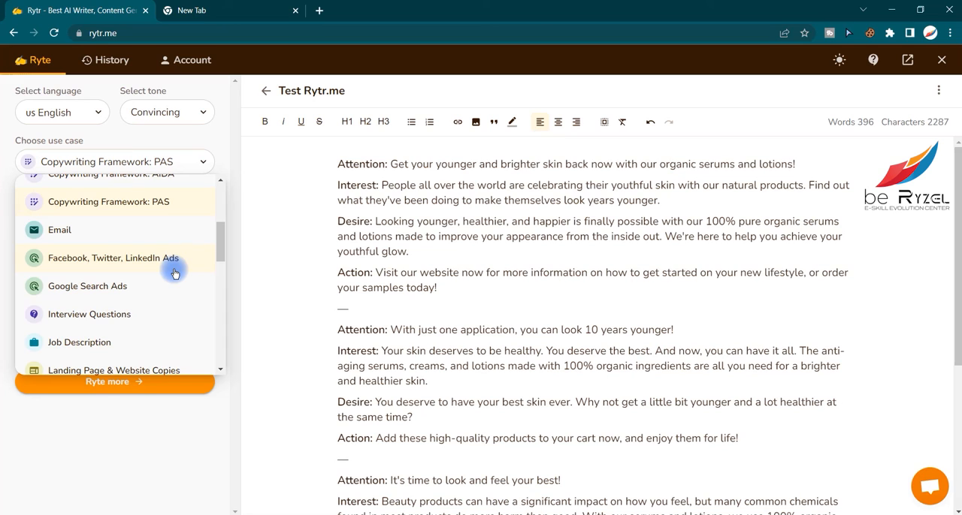
scroll(174, 274, "down", 2)
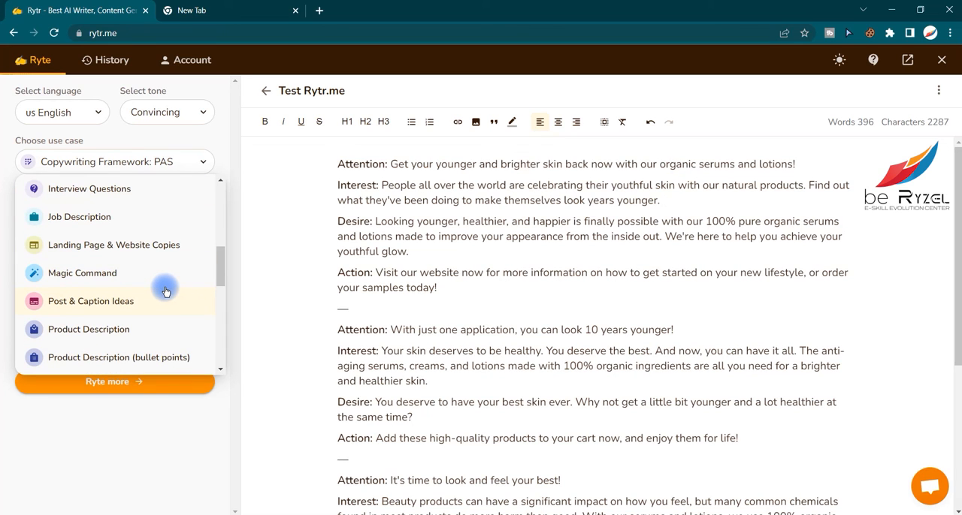
left_click(191, 438)
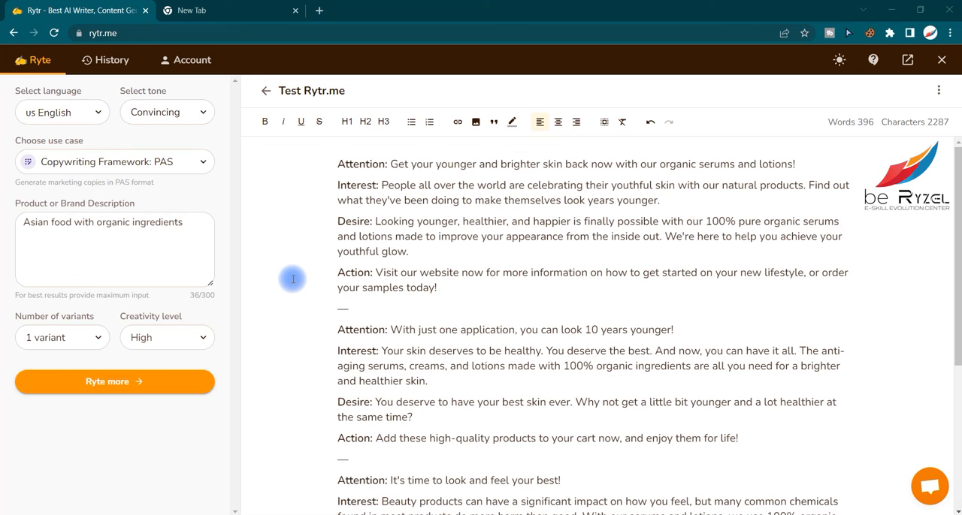
left_click(163, 161)
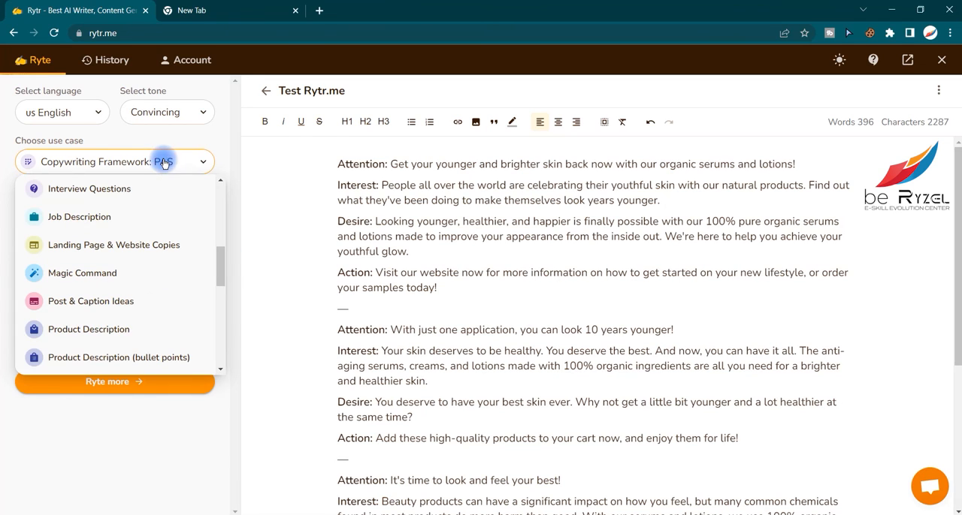
scroll(196, 275, "down", 3)
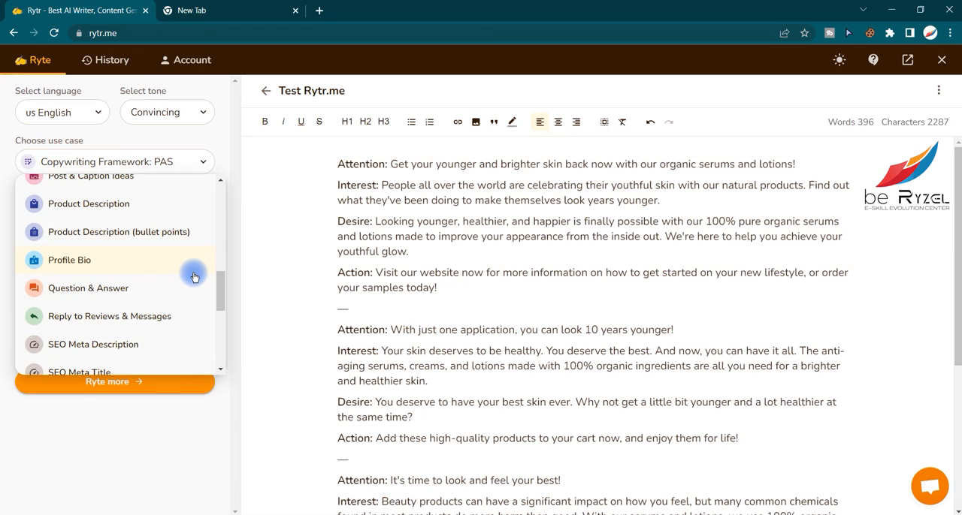
scroll(193, 277, "down", 5)
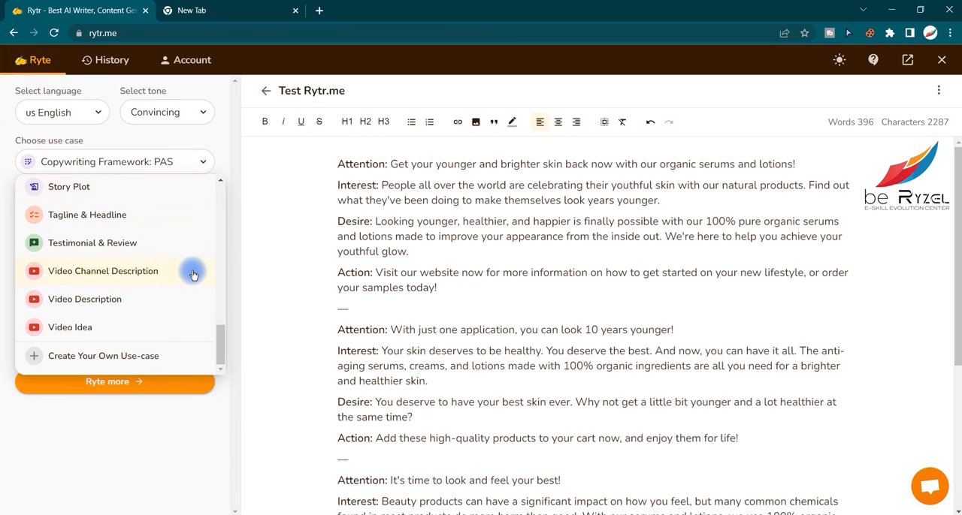
left_click(257, 238)
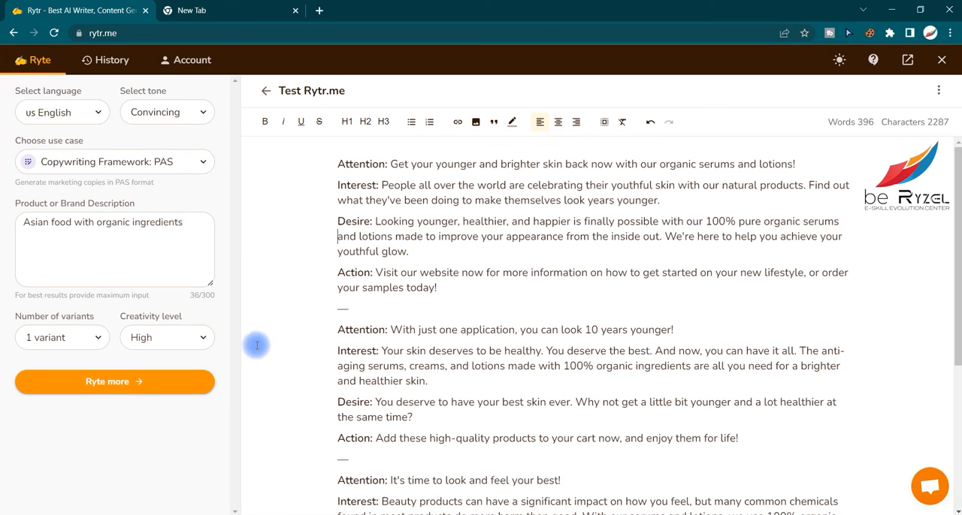
left_click(185, 222)
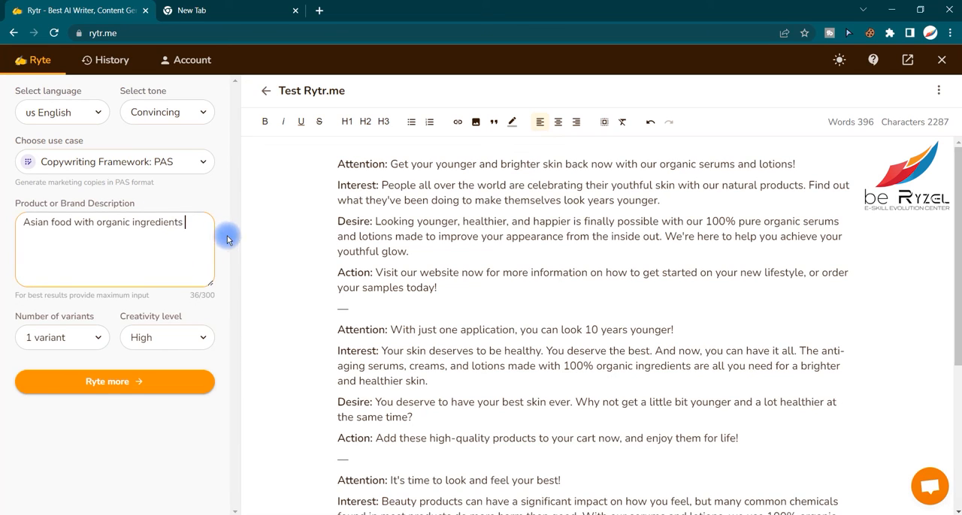